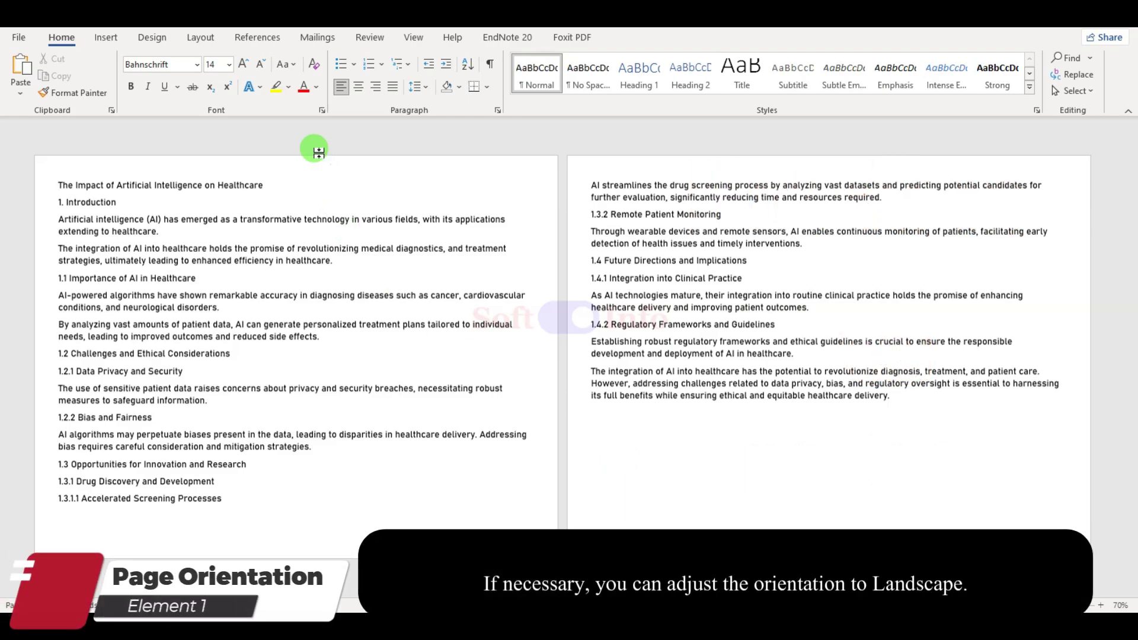
Switch the document pages back to portrait orientation
left_click(210, 43)
left_click(64, 70)
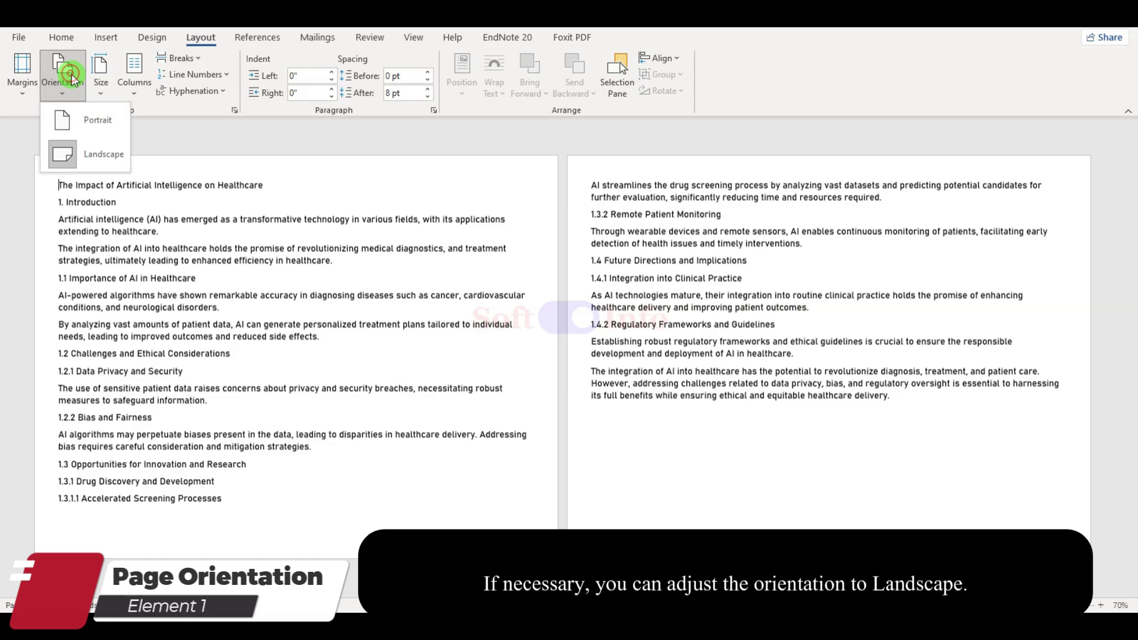
left_click(91, 122)
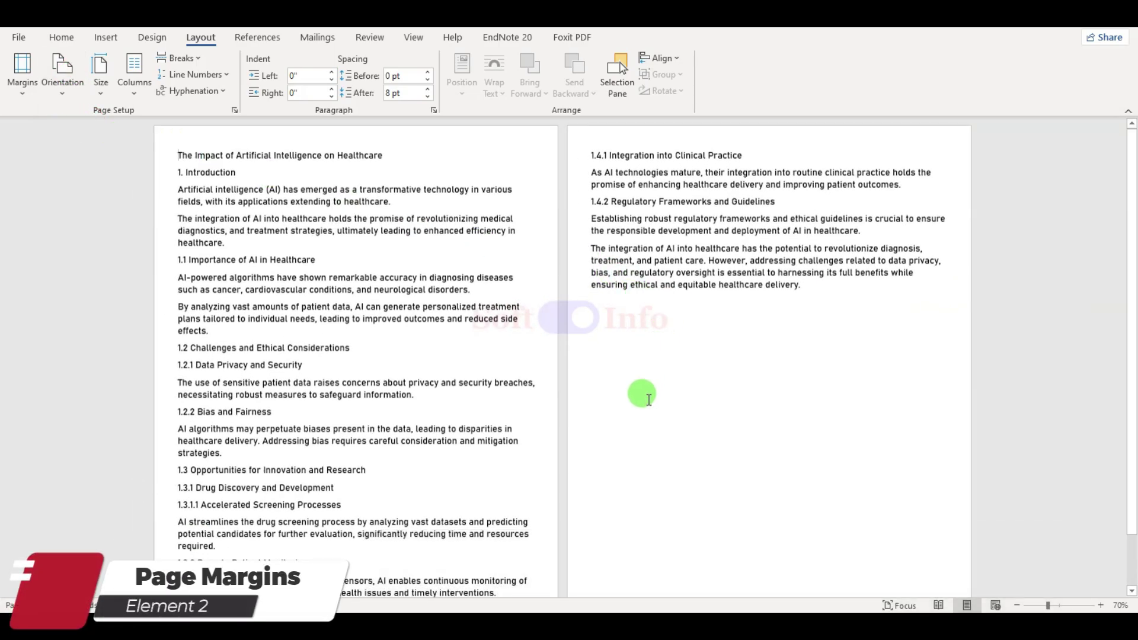
Set custom top, bottom, left and right margins of 1 inch
left_click(22, 72)
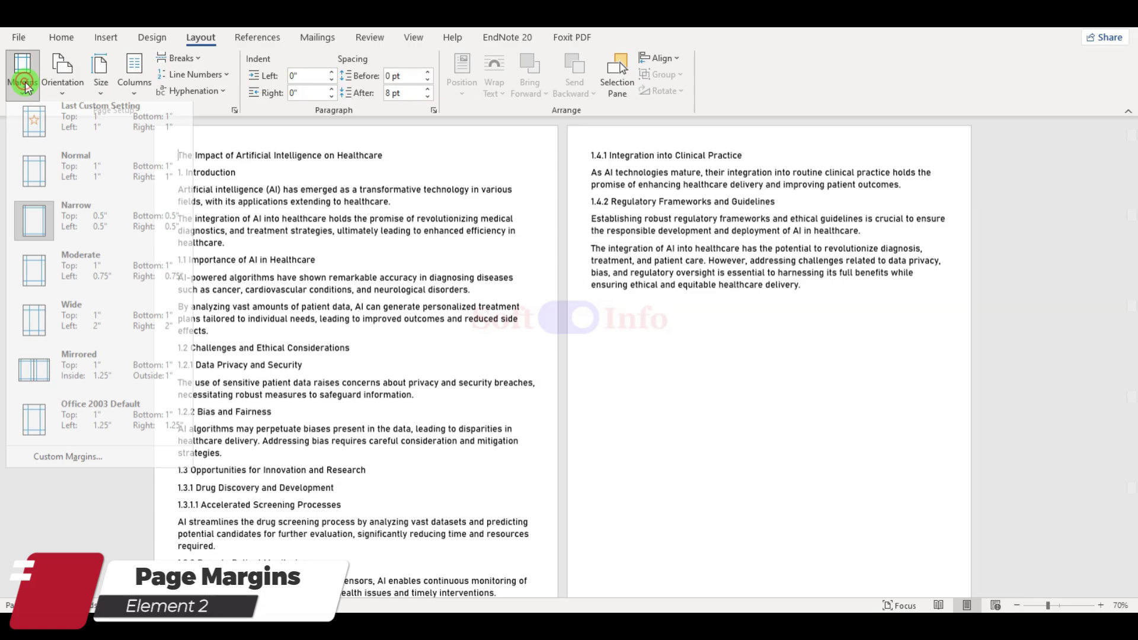
left_click(69, 463)
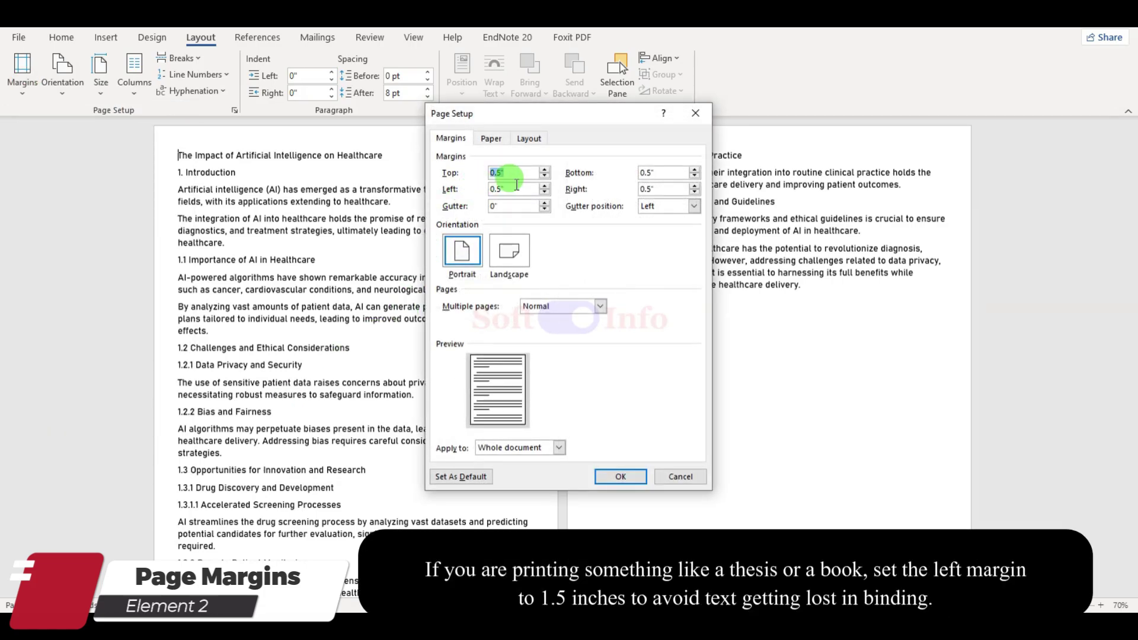
double_click(663, 173)
type("1")
double_click(508, 190)
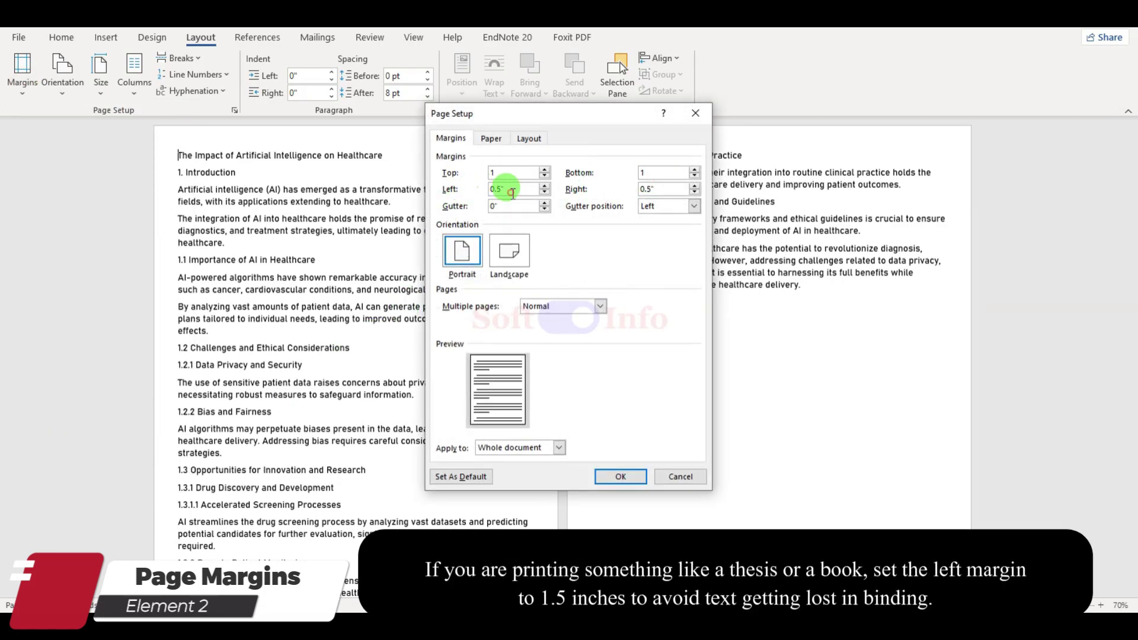
type("1")
left_click(663, 188)
type("1")
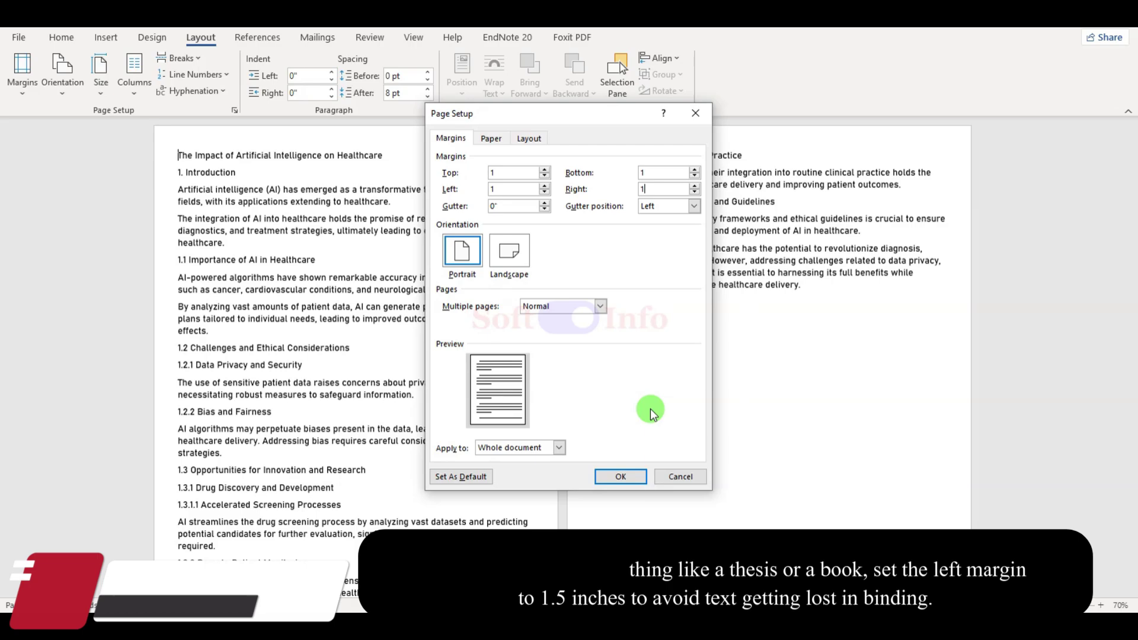
left_click(633, 474)
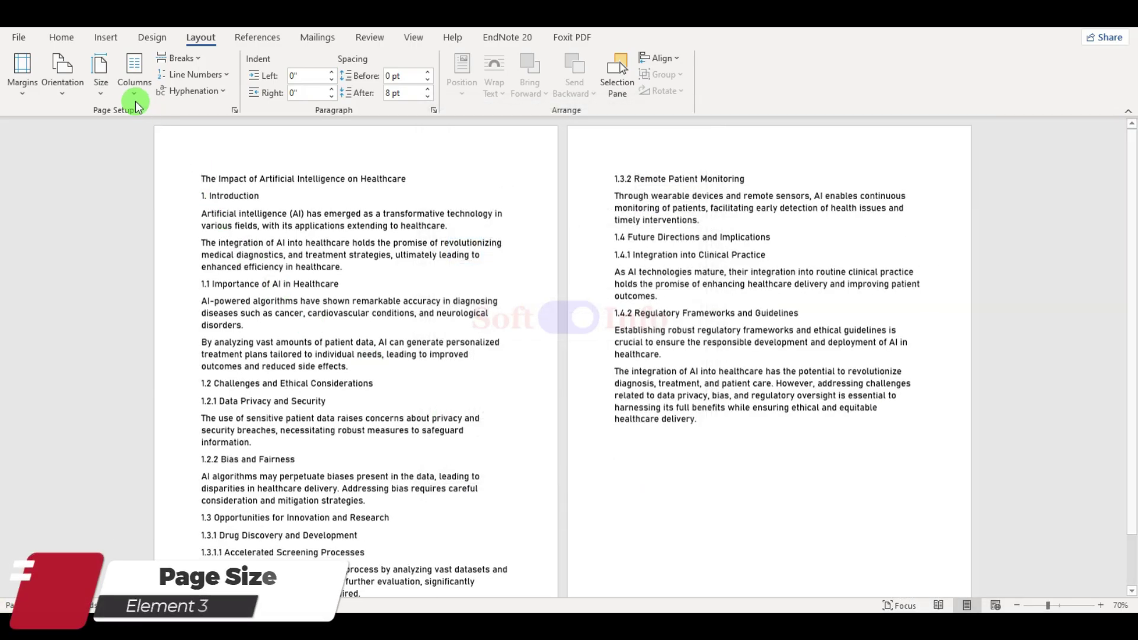
Choose A4 (8.27" × 11.69") in More Paper Sizes for the whole document
left_click(101, 80)
left_click(149, 491)
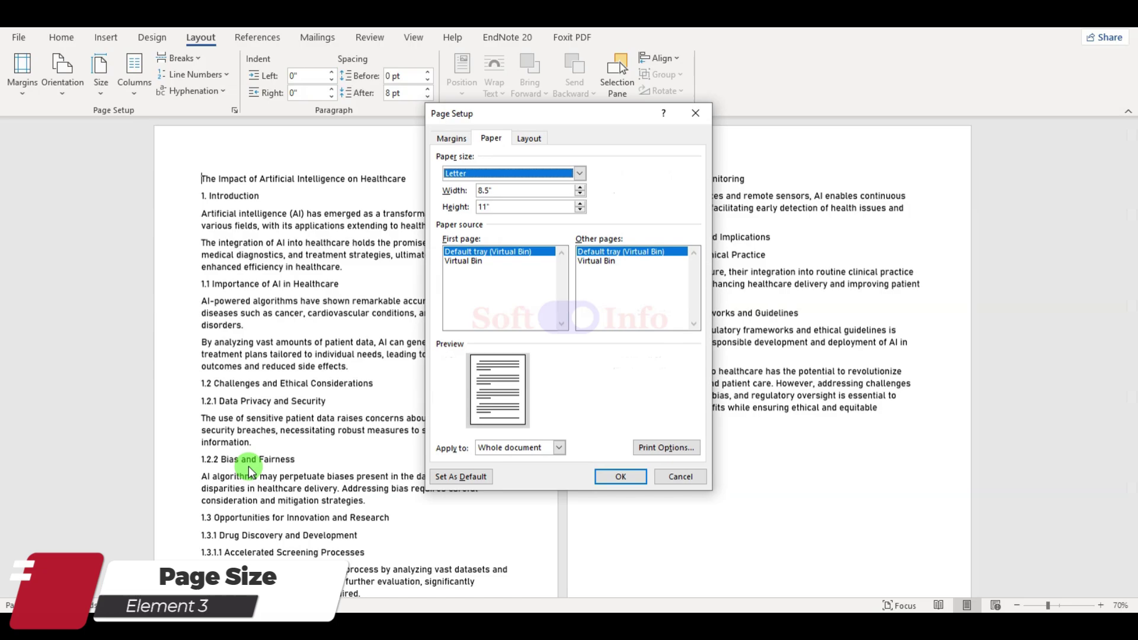
left_click(493, 173)
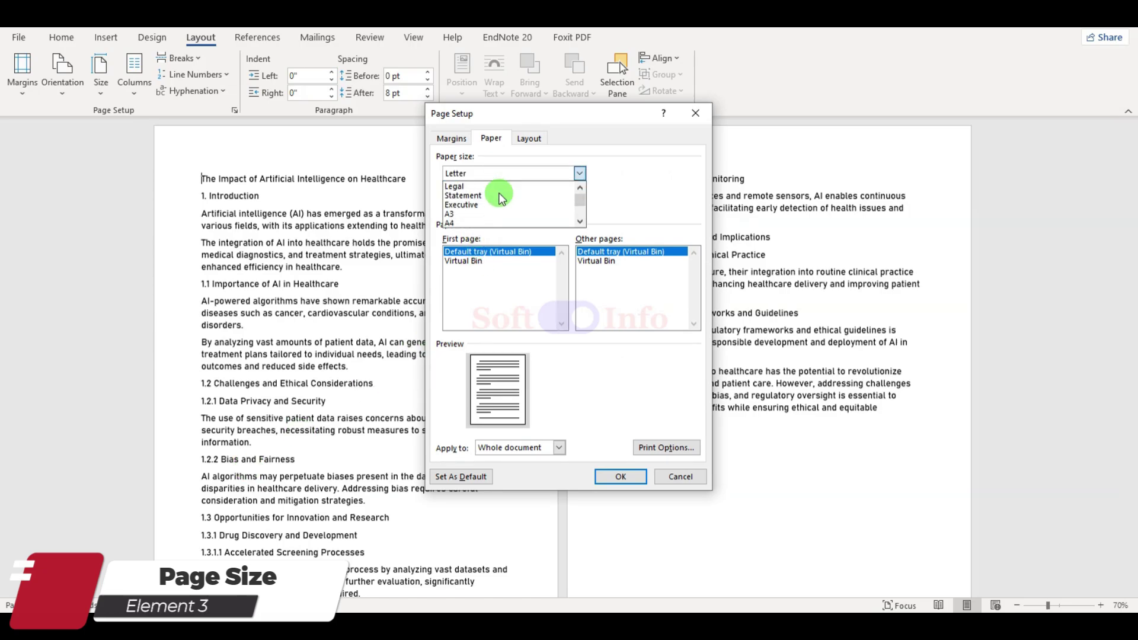
scroll(501, 201, "down", 1)
left_click(478, 203)
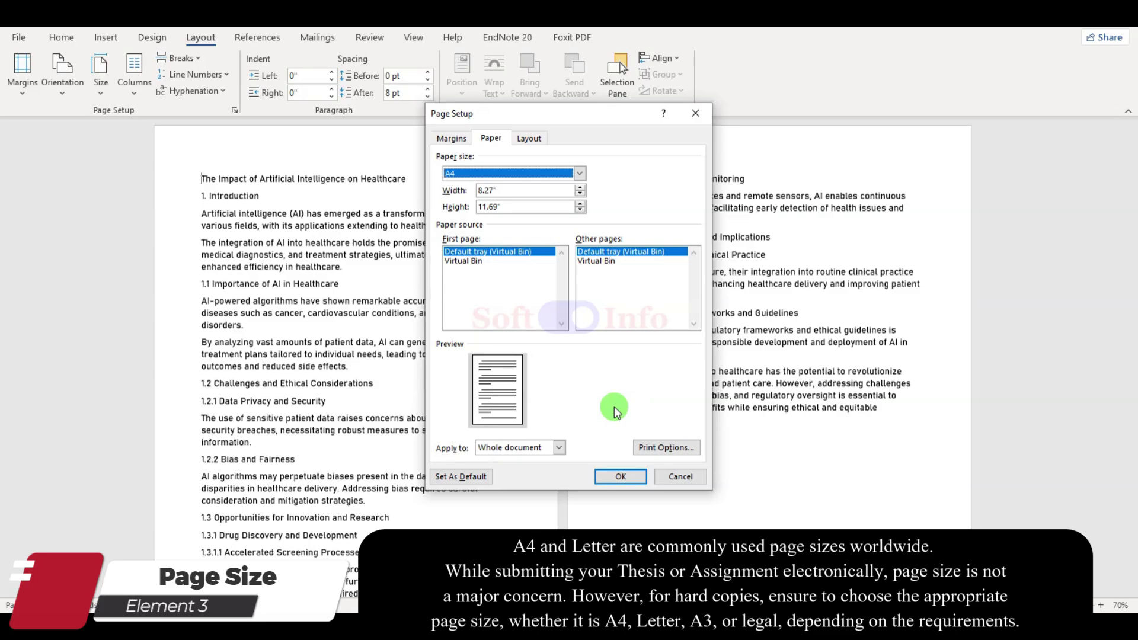
left_click(621, 475)
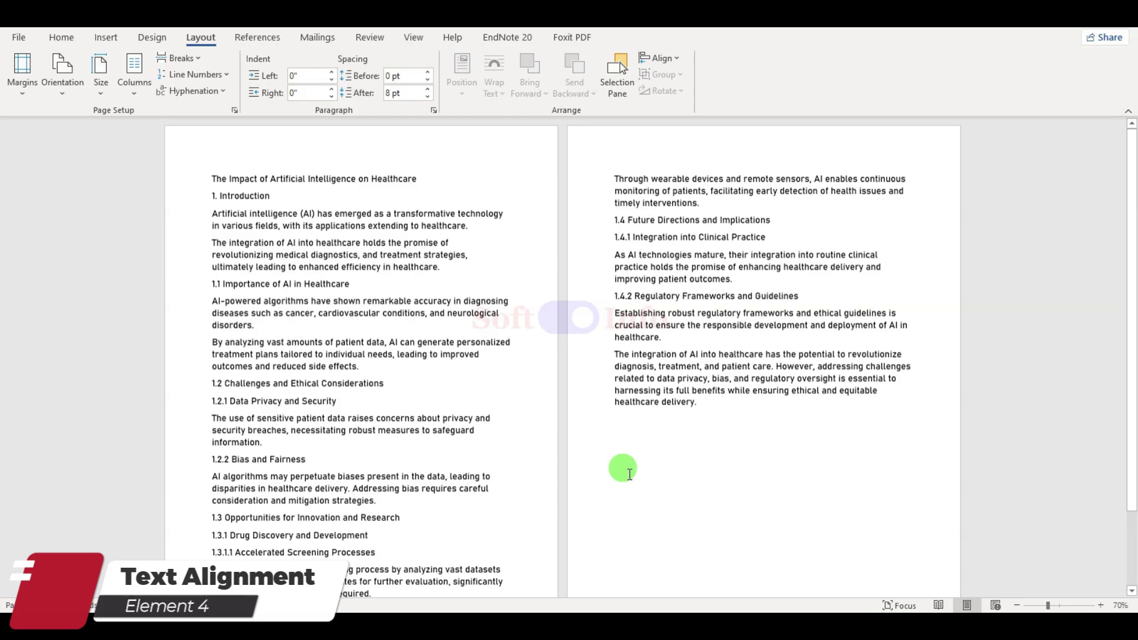
Justify all of the document's text
key("ctrl+a")
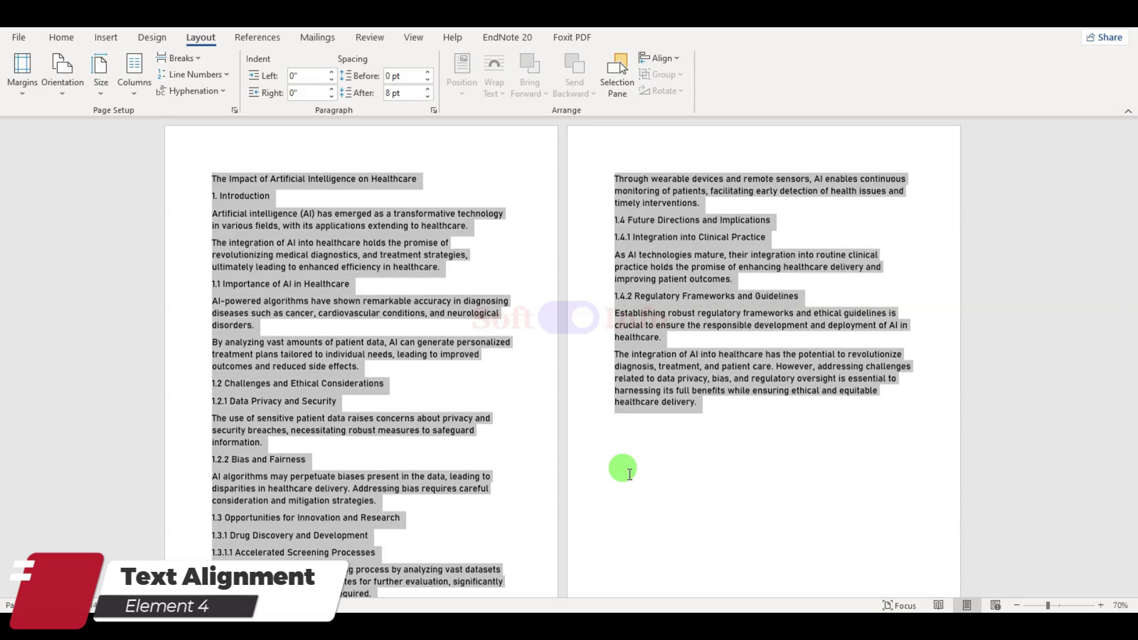
left_click(61, 38)
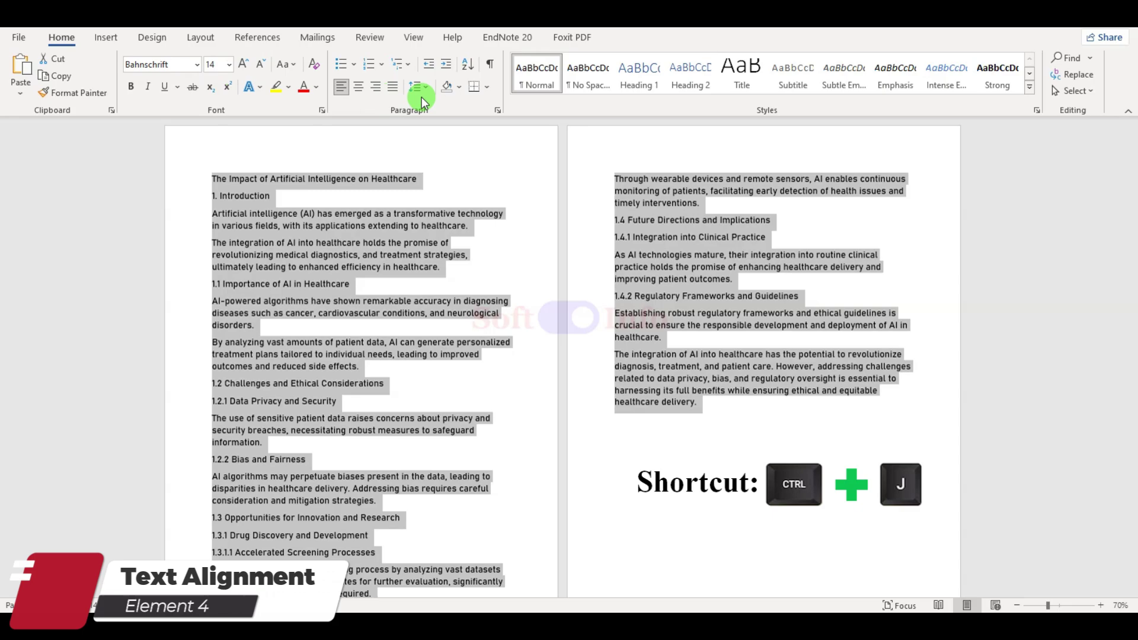
left_click(392, 87)
left_click(645, 402)
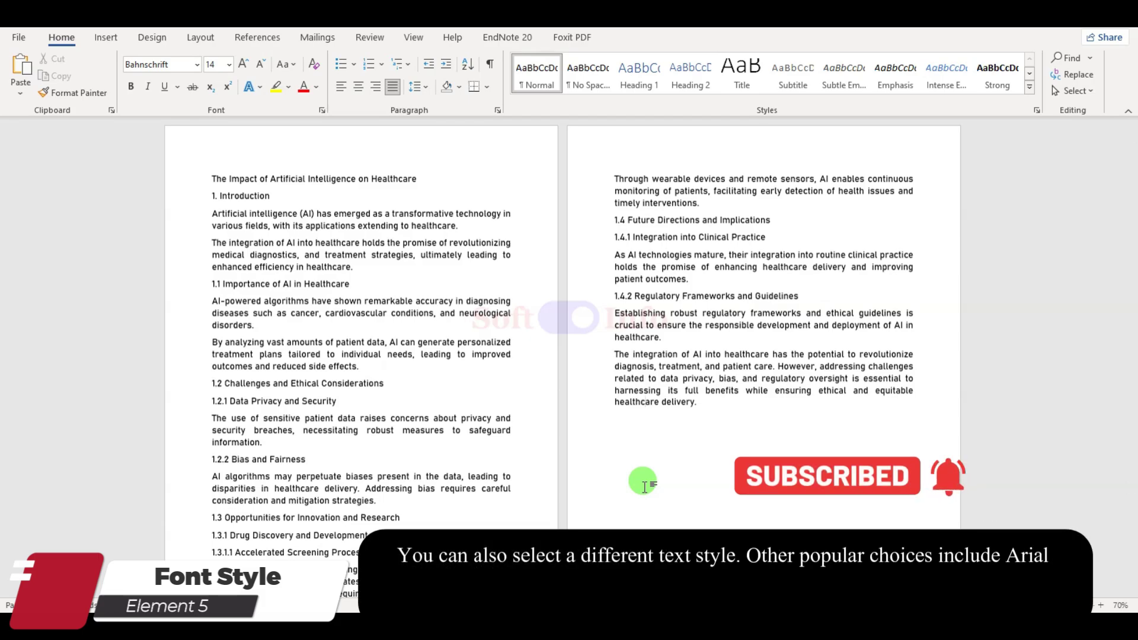
Change the whole document's font to Times New Roman
key("ctrl+a")
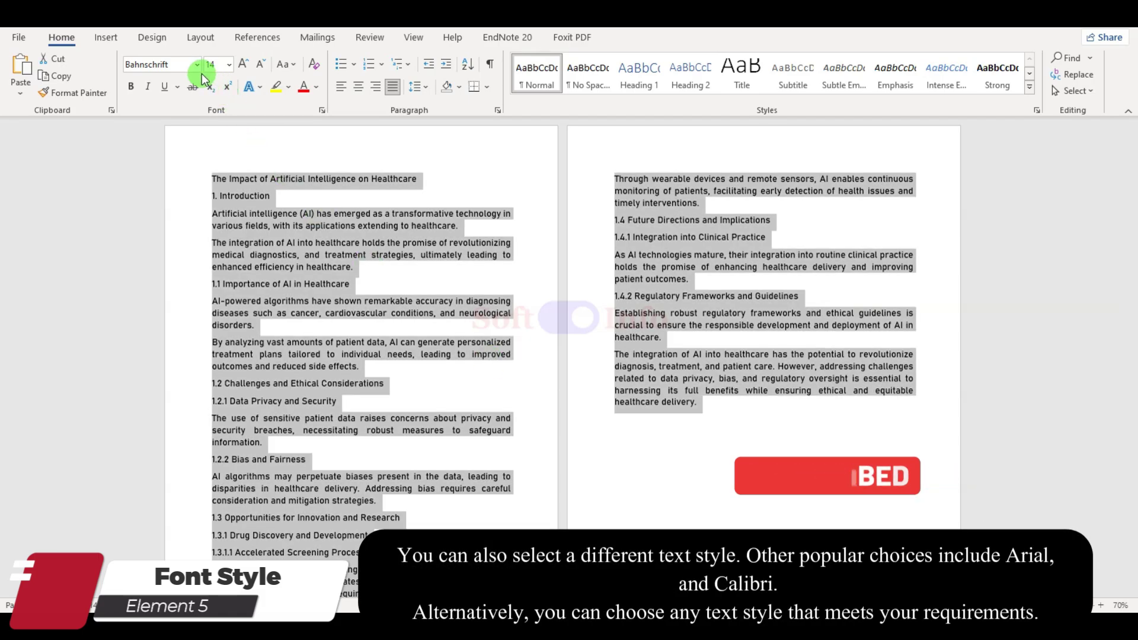
left_click(197, 64)
left_click(199, 163)
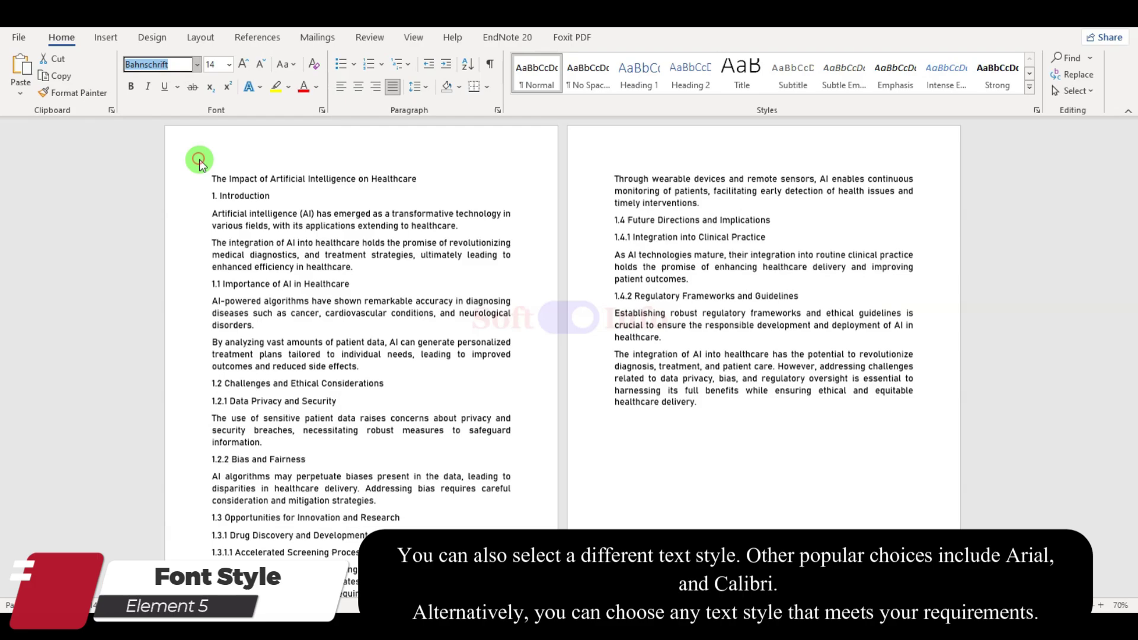
left_click(640, 424)
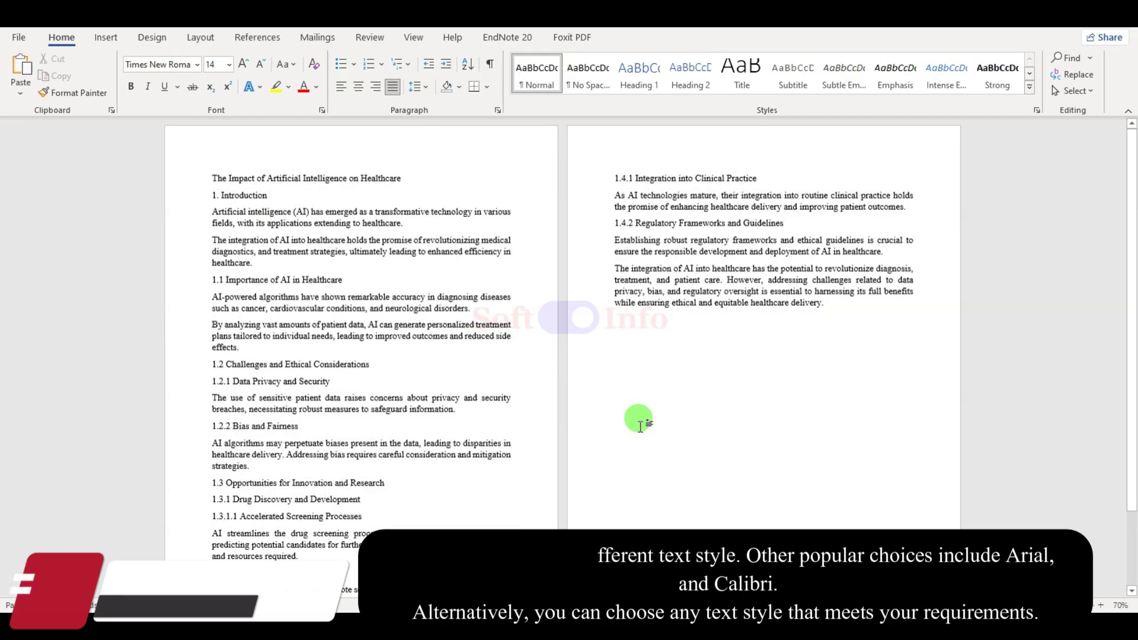
Select all the healthcare text and set its font size to 12 pt
key("ctrl+a")
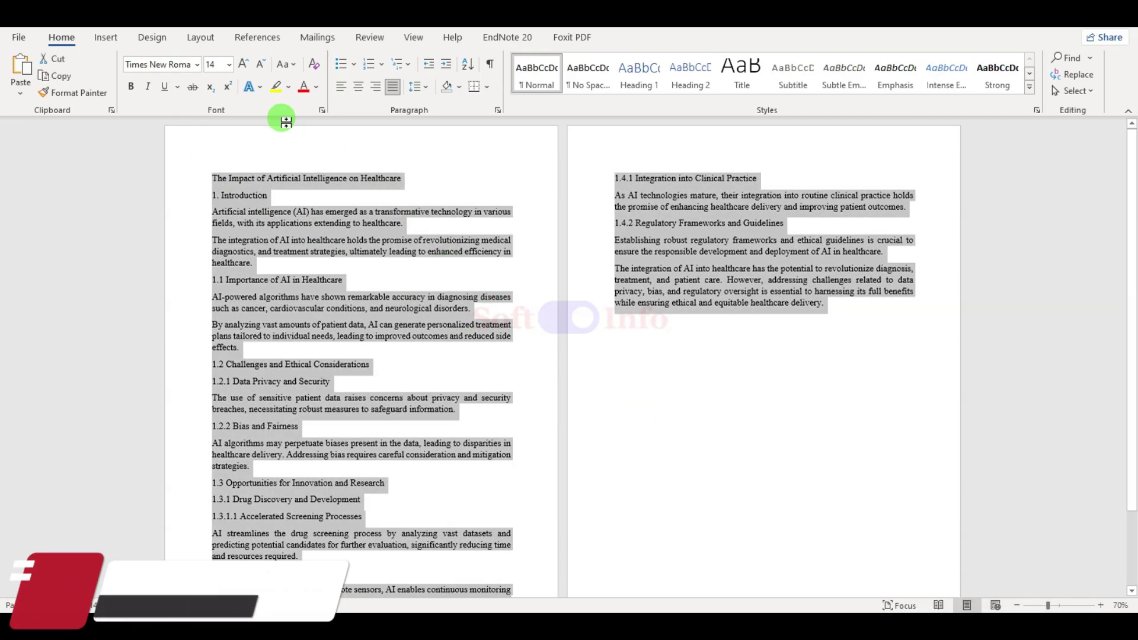
left_click(229, 64)
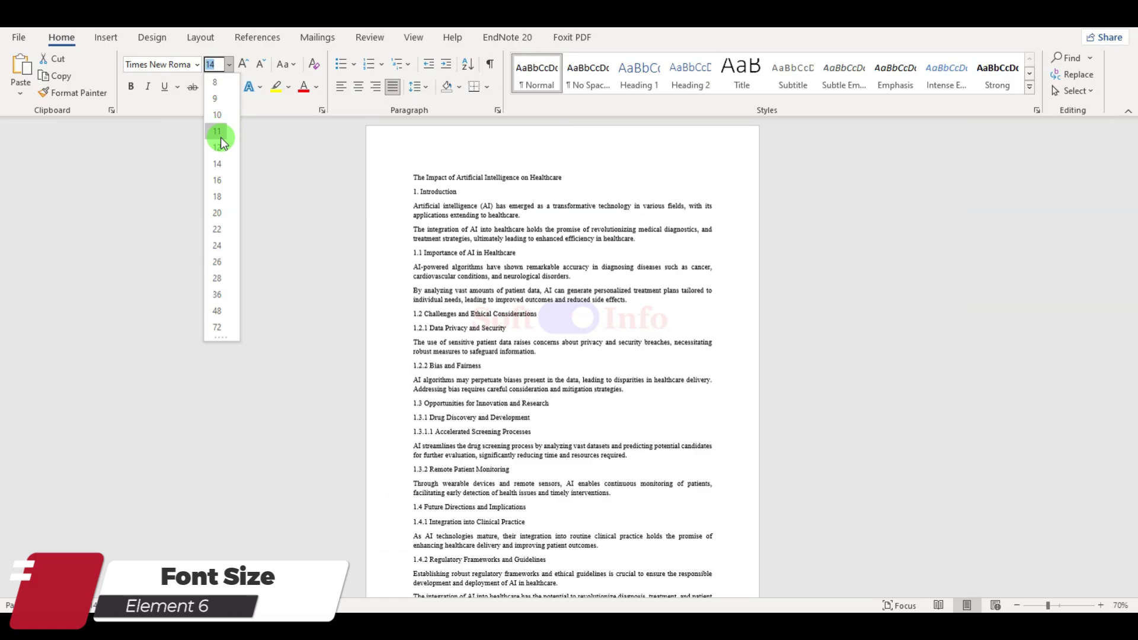
left_click(217, 147)
left_click(659, 377)
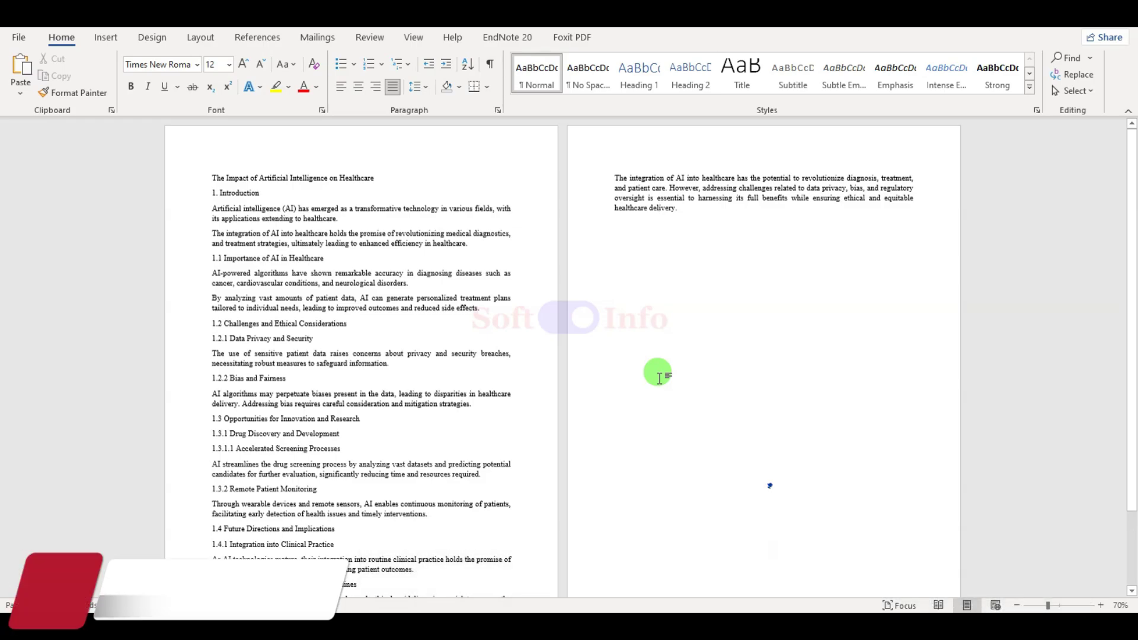
Give all paragraphs 1.15 line spacing with 0 pt before and after
key("ctrl+a")
left_click(205, 37)
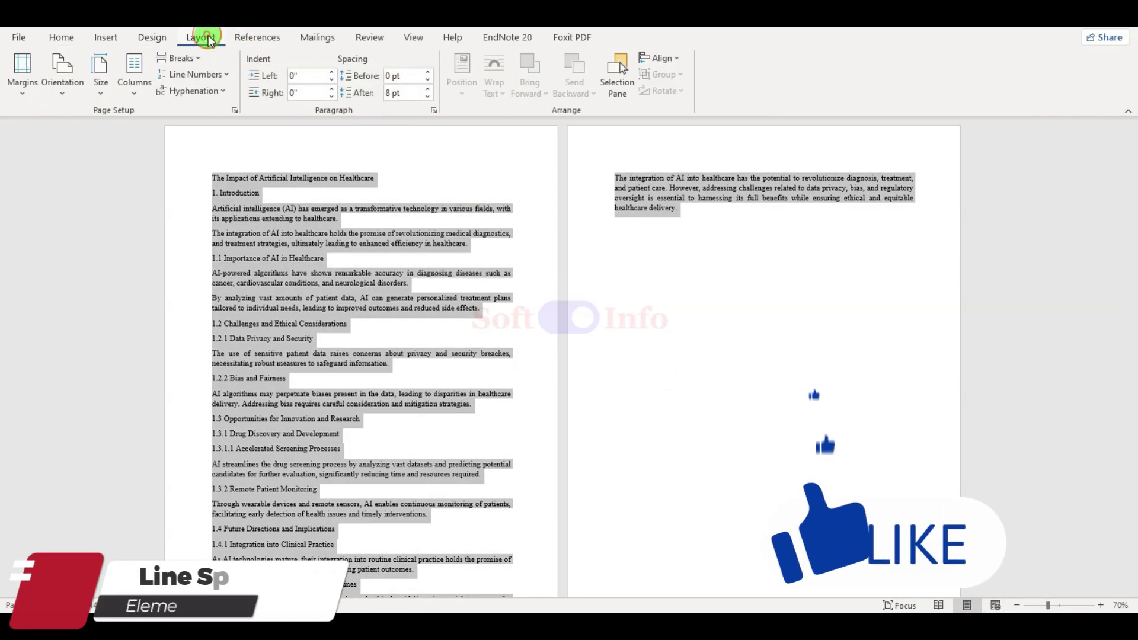
left_click(434, 110)
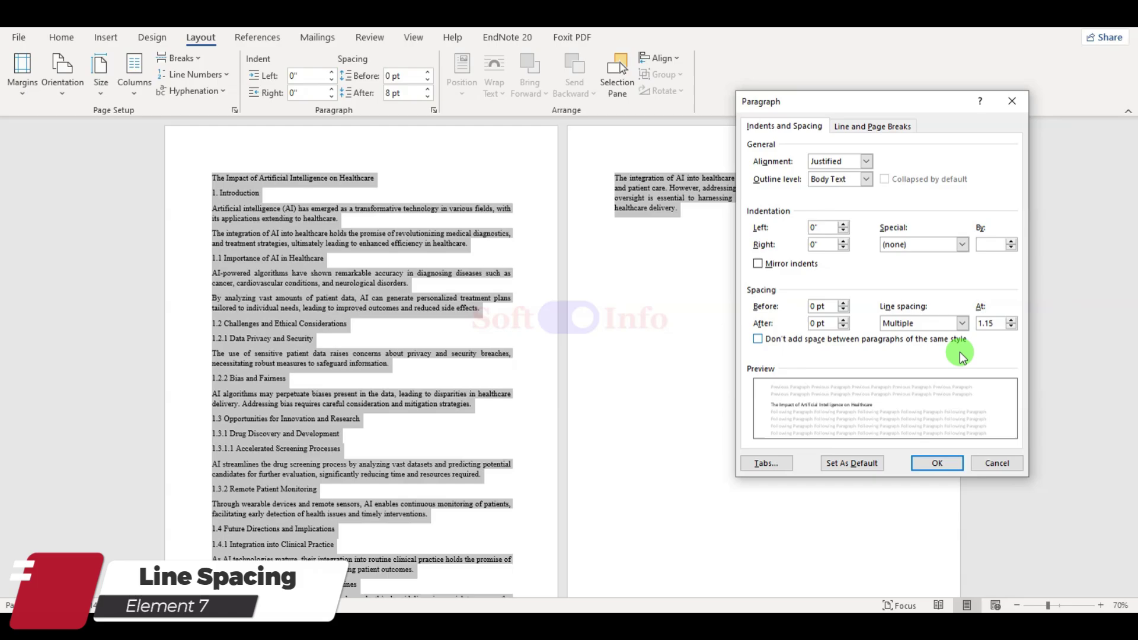
left_click(943, 463)
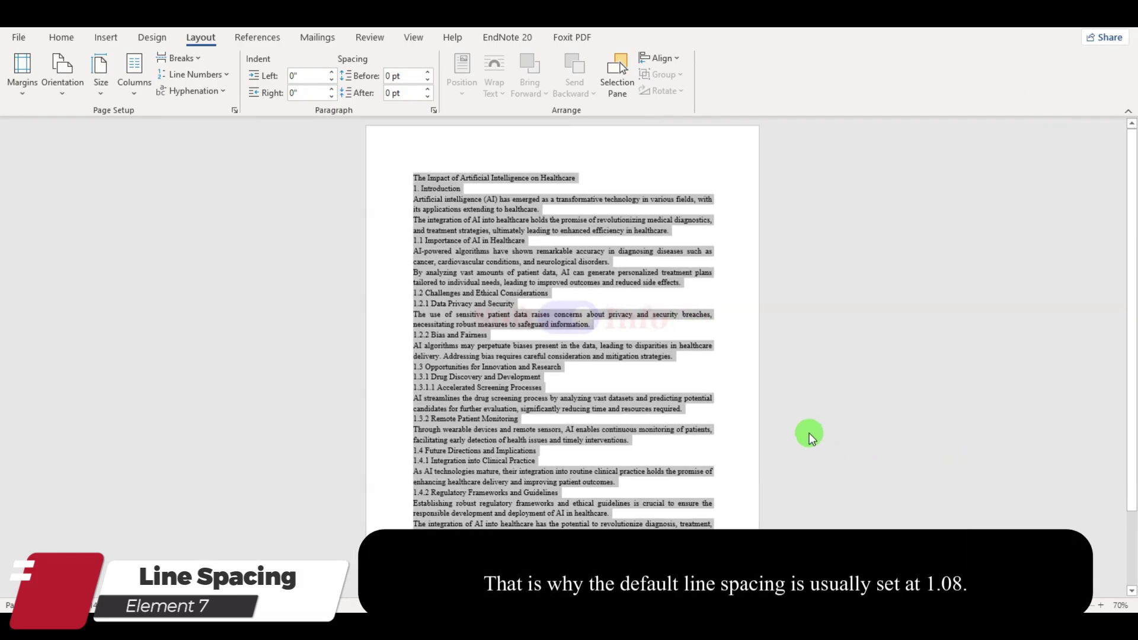
left_click(809, 431)
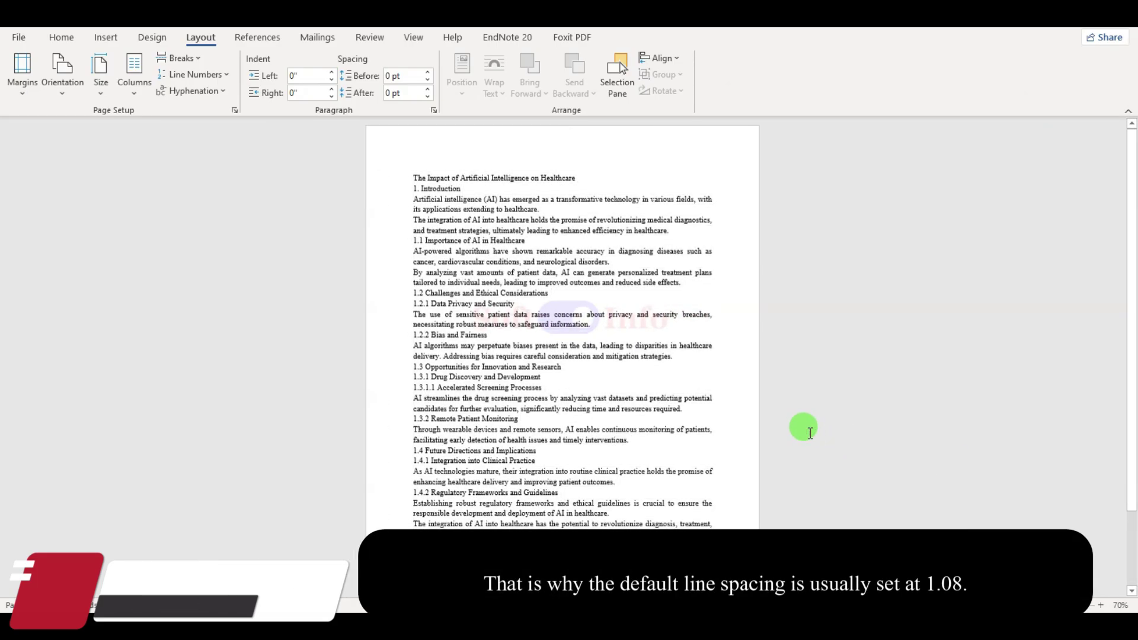
scroll(809, 431, "up", 4, "ctrl")
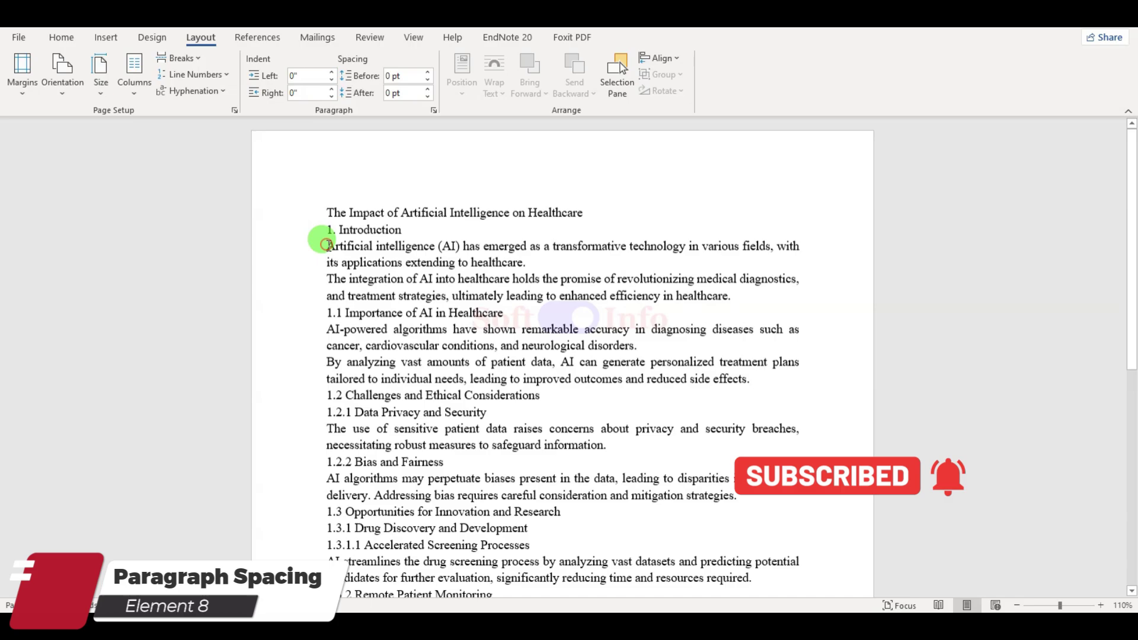
Give the first body paragraph 6 pt space after and paint it onto the next three paragraphs
left_click(427, 88)
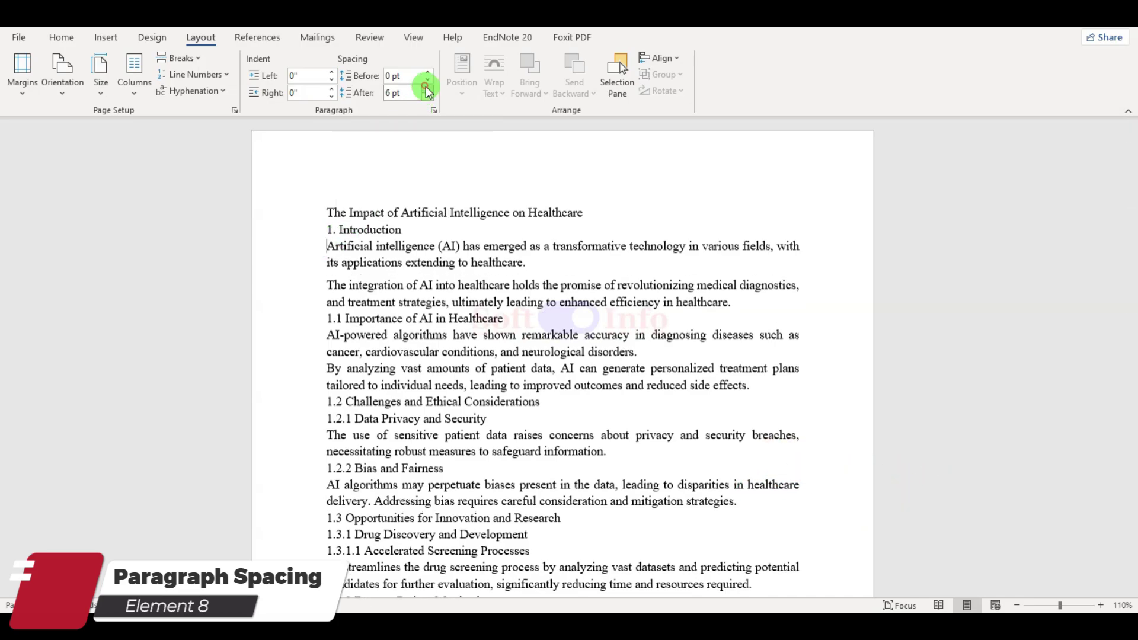
left_click(61, 38)
left_click(74, 92)
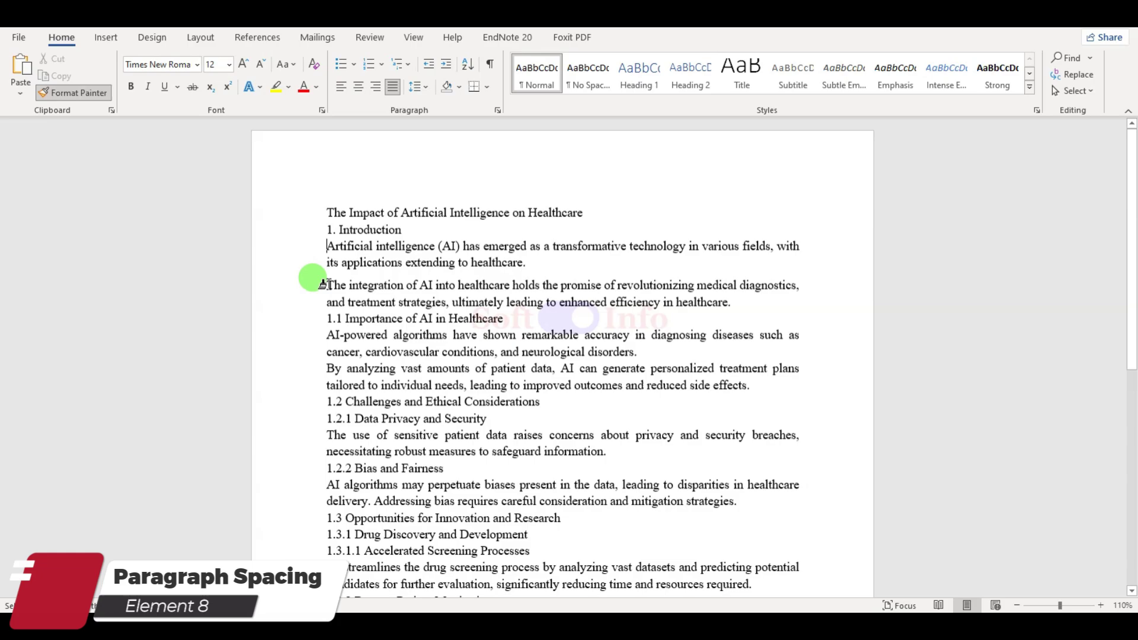
left_click(323, 284)
left_click(62, 93)
left_click(323, 341)
left_click(62, 95)
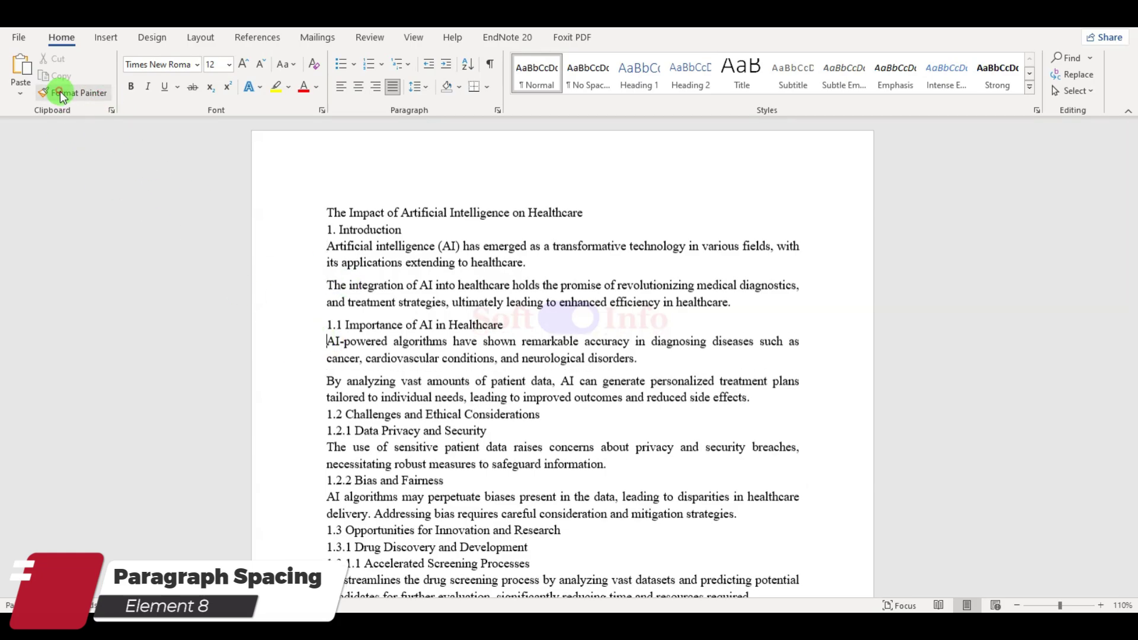
left_click(321, 378)
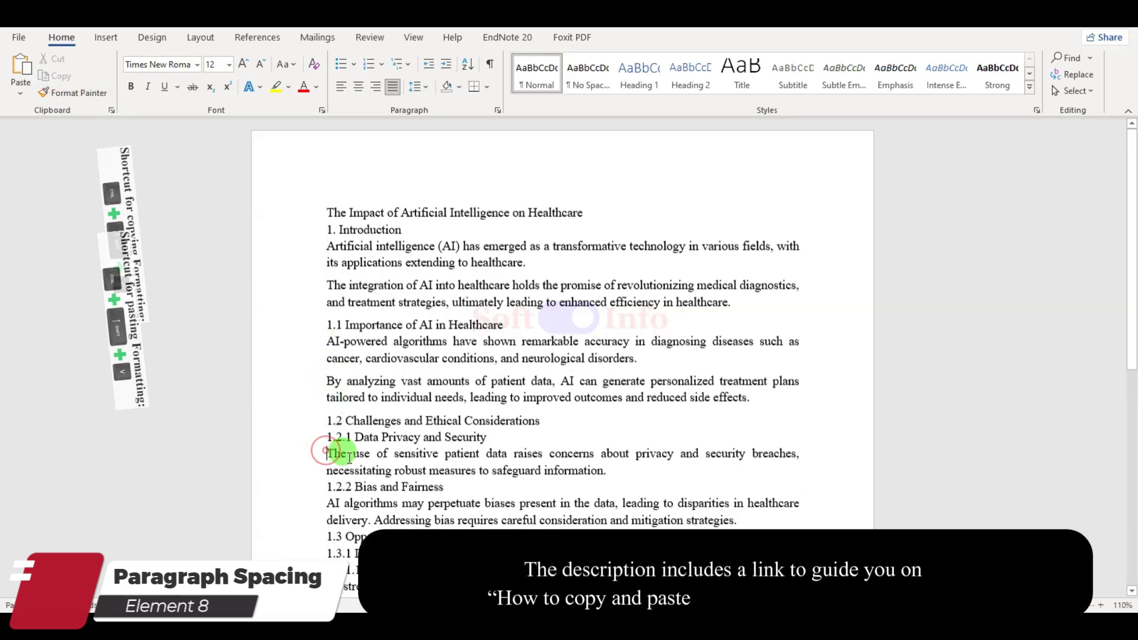
Paint the 6 pt after-spacing onto the remaining body paragraphs through the final one
left_click(330, 458)
scroll(347, 415, "down", 2)
left_click(328, 401)
scroll(326, 397, "down", 2)
left_click(317, 381)
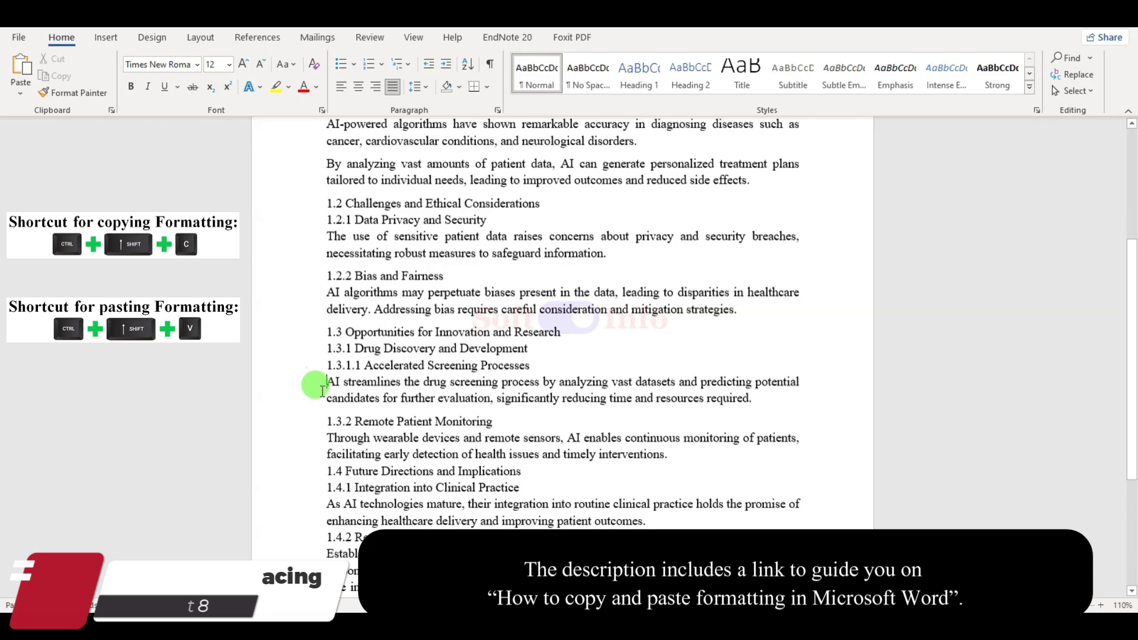
scroll(315, 367, "down", 1)
left_click(325, 365)
left_click(324, 441)
scroll(325, 436, "down", 1)
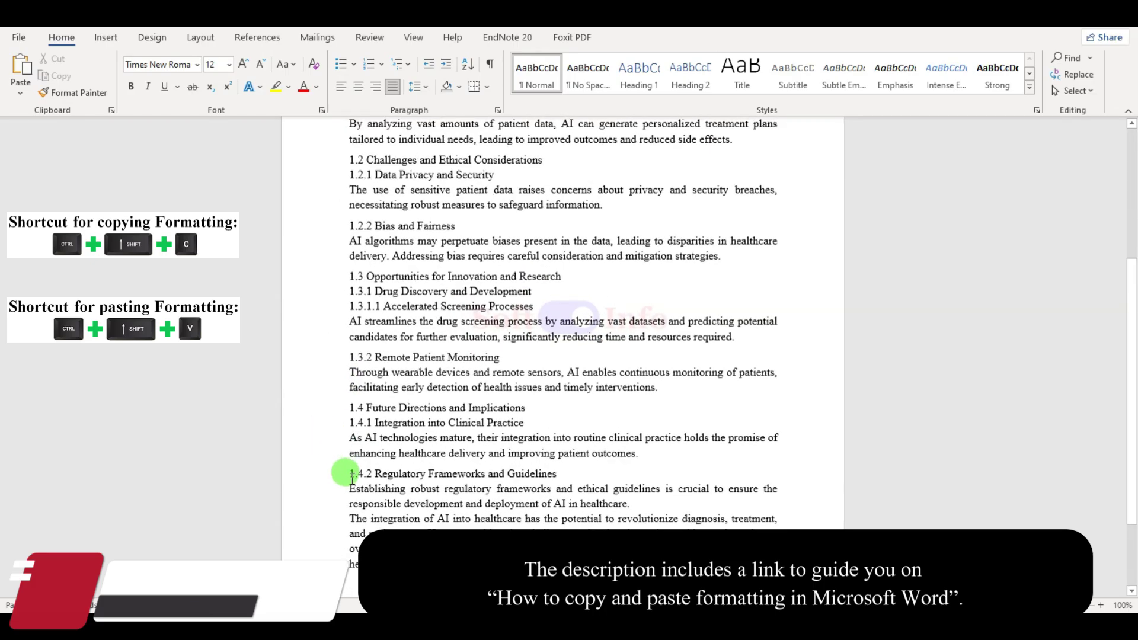
left_click(344, 484)
left_click(352, 523)
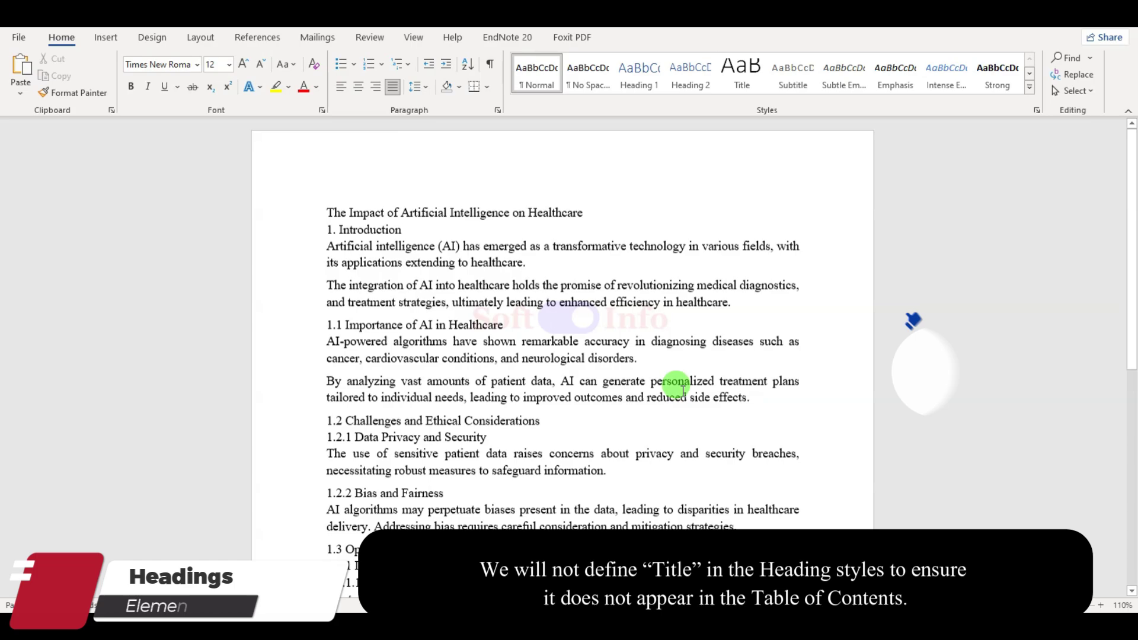
Make the title bold, 16 pt and centred, with 12 pt space after
left_click_drag(326, 212, 558, 213)
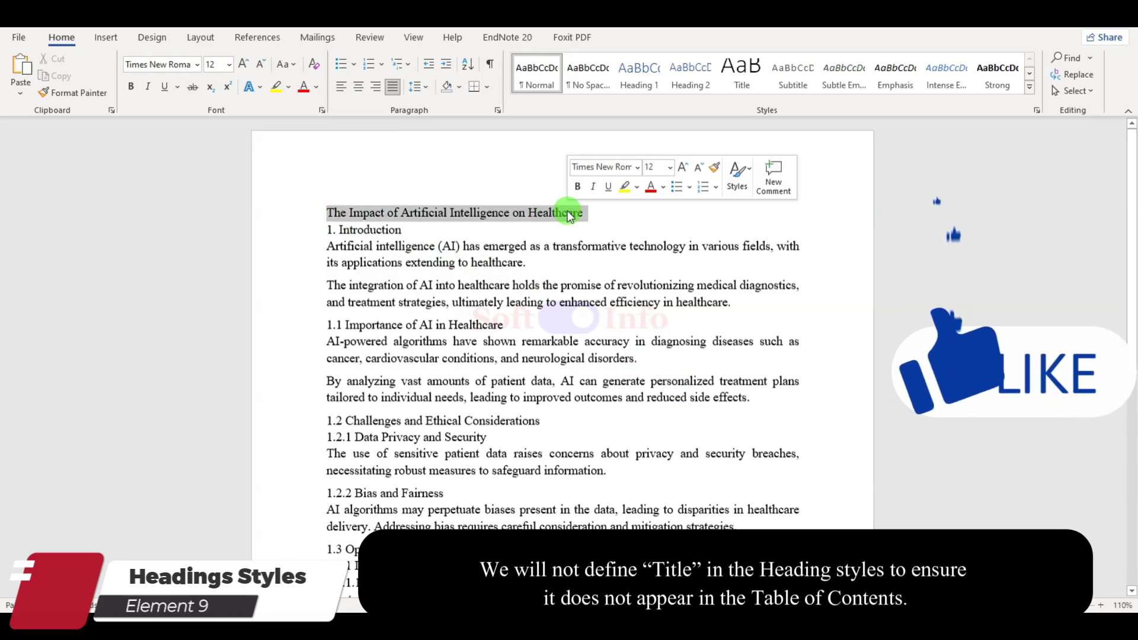
left_click(132, 86)
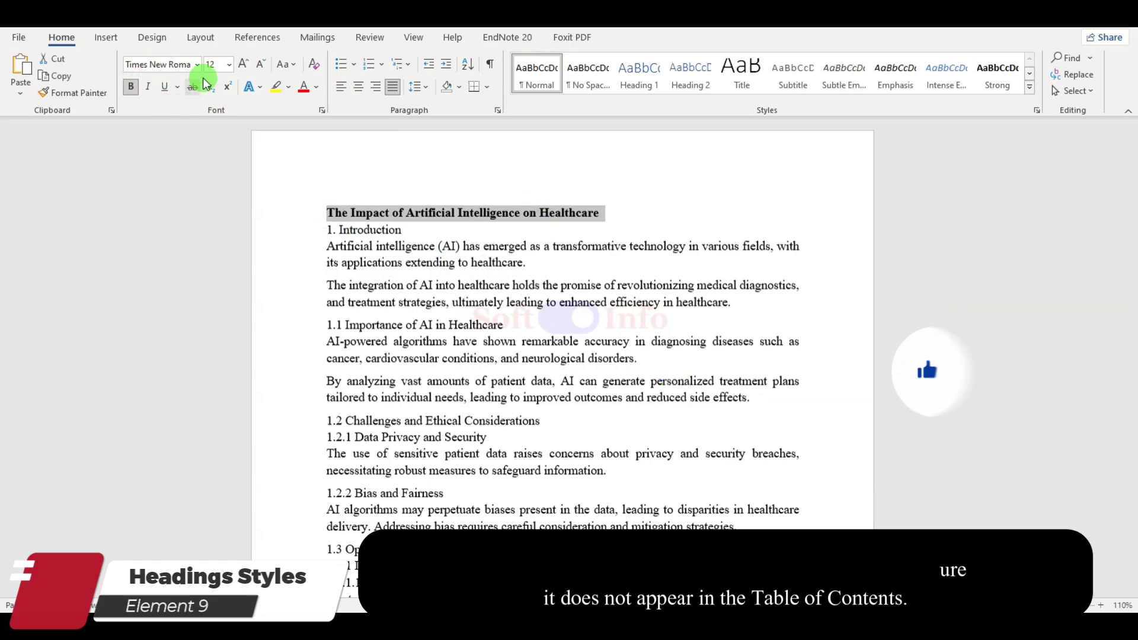
left_click(243, 64)
left_click(243, 64)
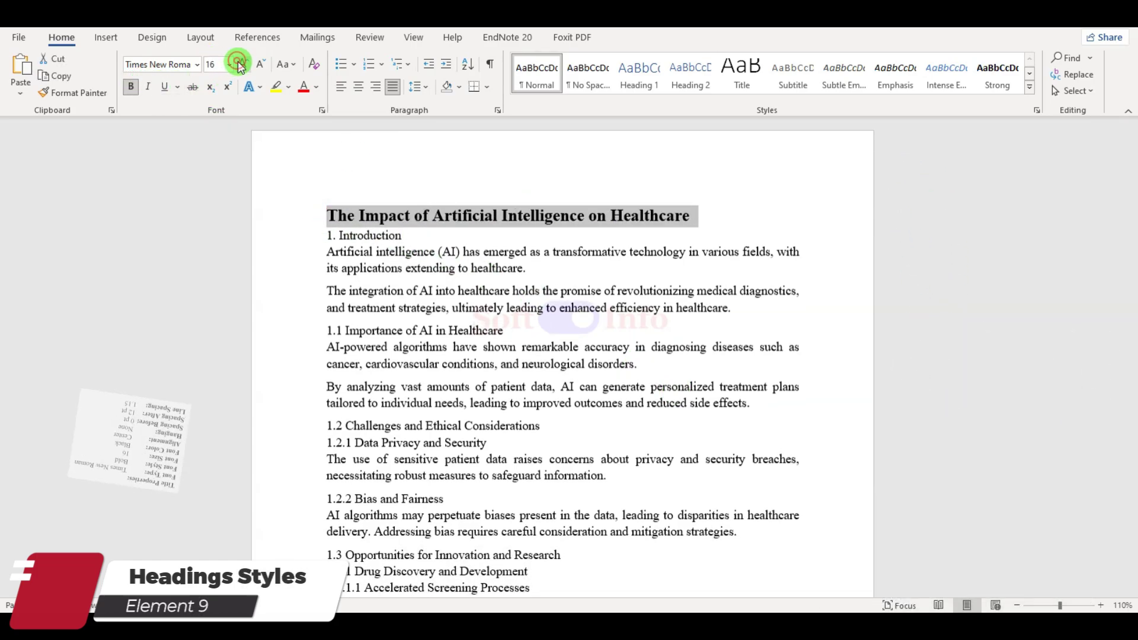
left_click(361, 87)
left_click(200, 37)
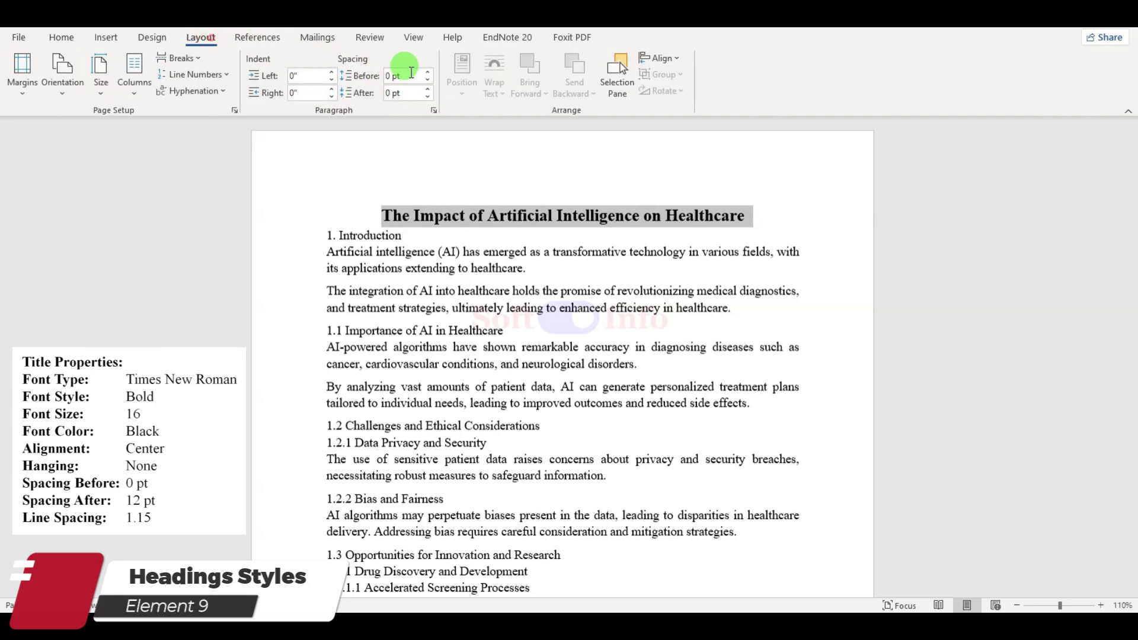
left_click(426, 90)
left_click(426, 90)
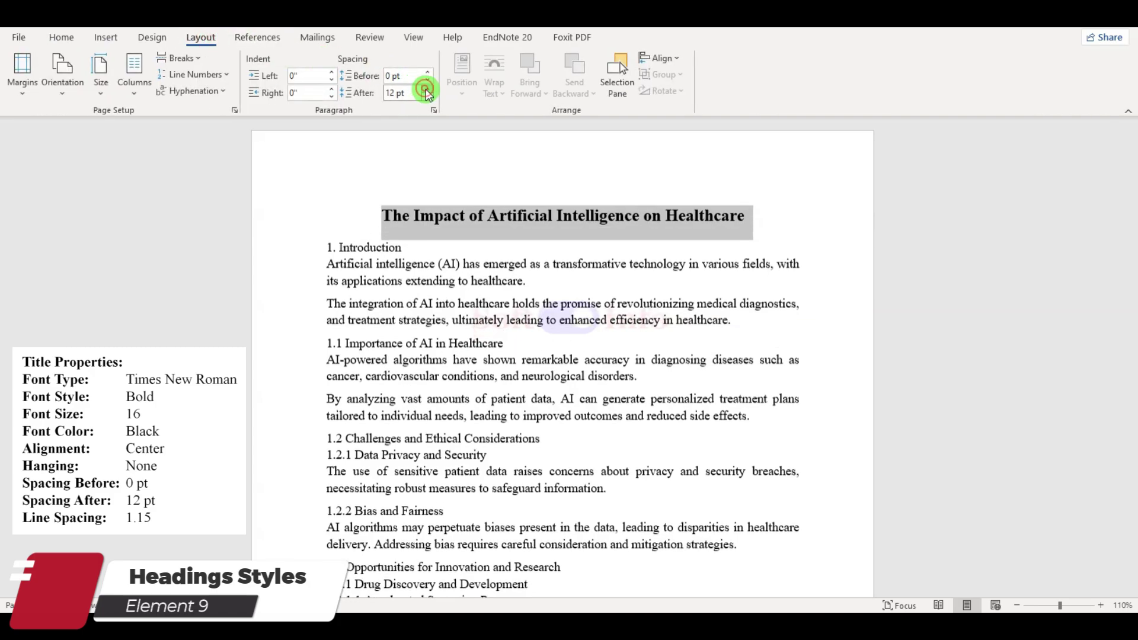
left_click(63, 38)
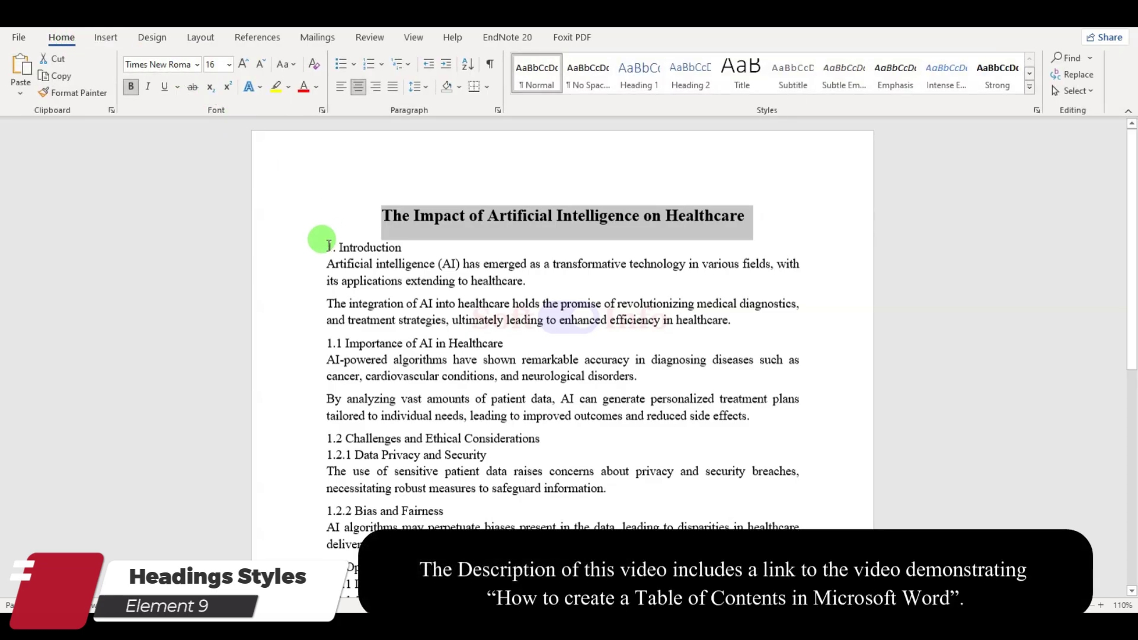
left_click(328, 245)
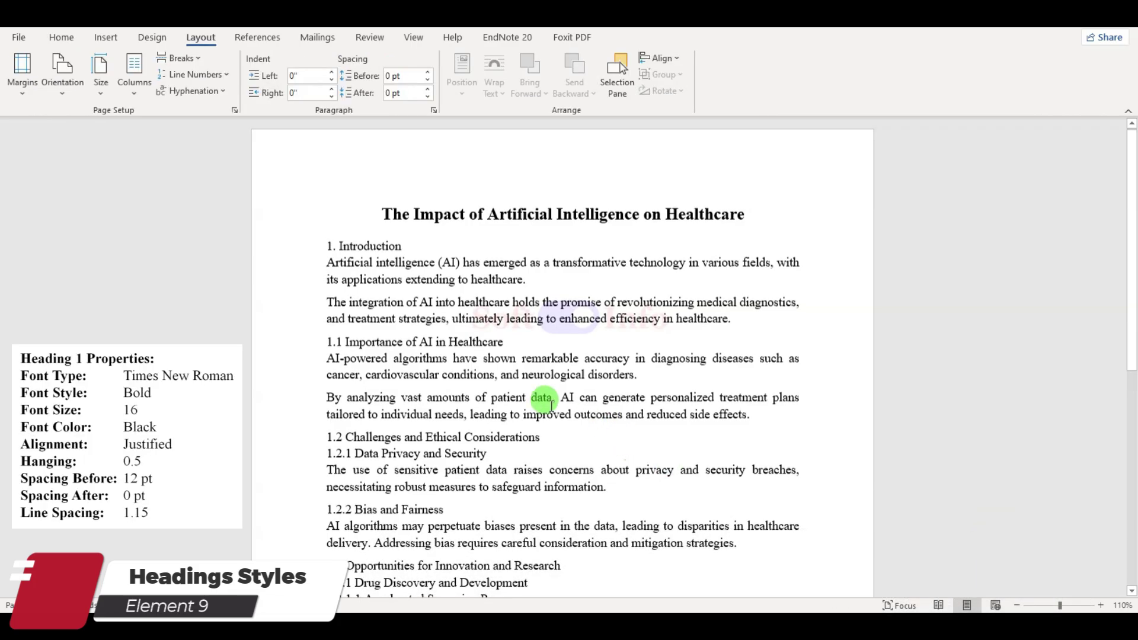
Format 1. Introduction with heading numbering, bold black Times New Roman and a 0.5" hanging indent
left_click_drag(328, 245, 406, 246)
left_click(64, 38)
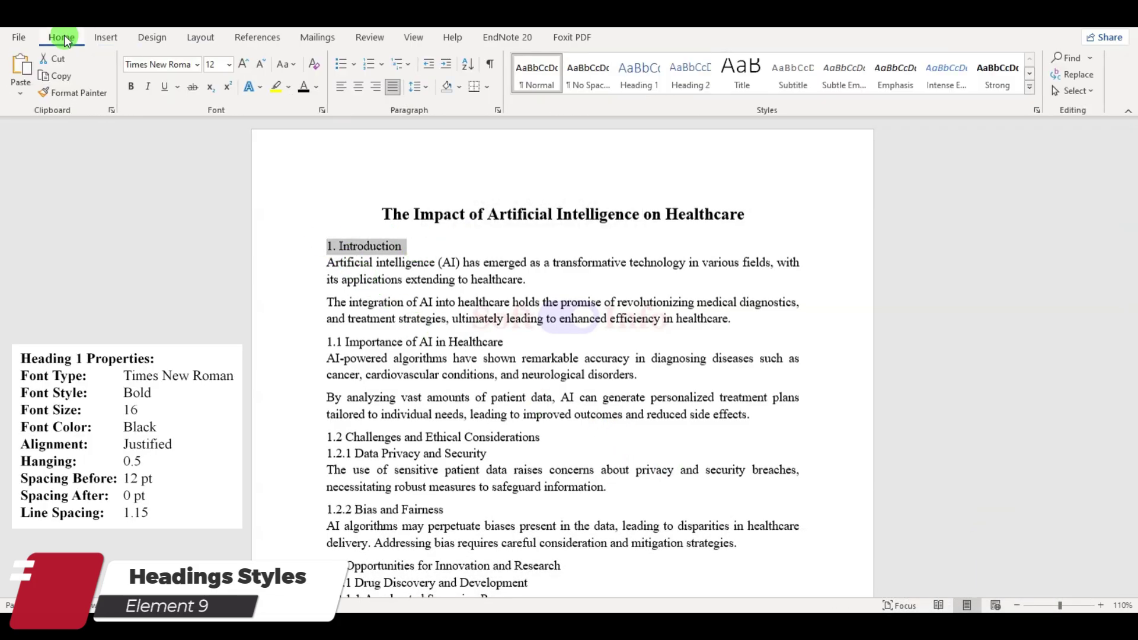
left_click(409, 68)
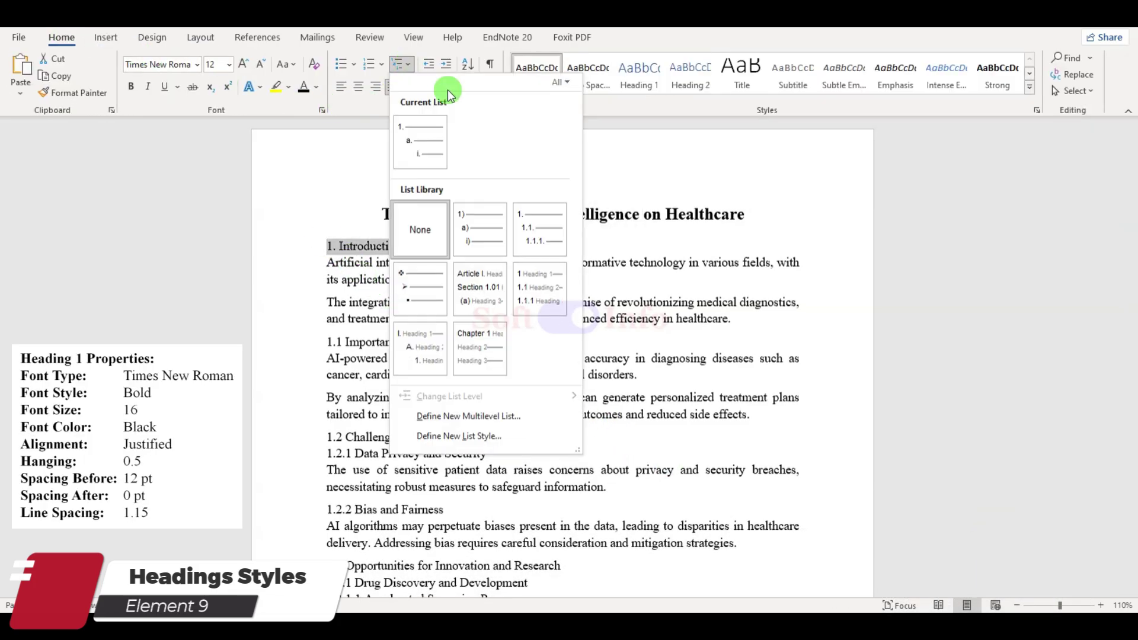
left_click(551, 290)
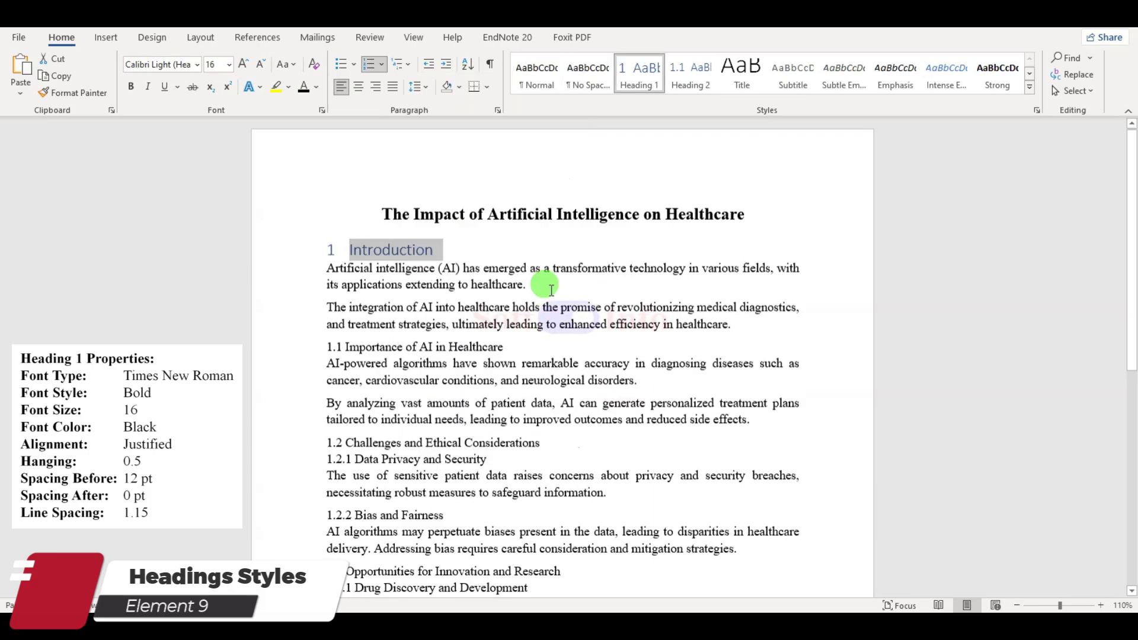
left_click(196, 65)
left_click(185, 166)
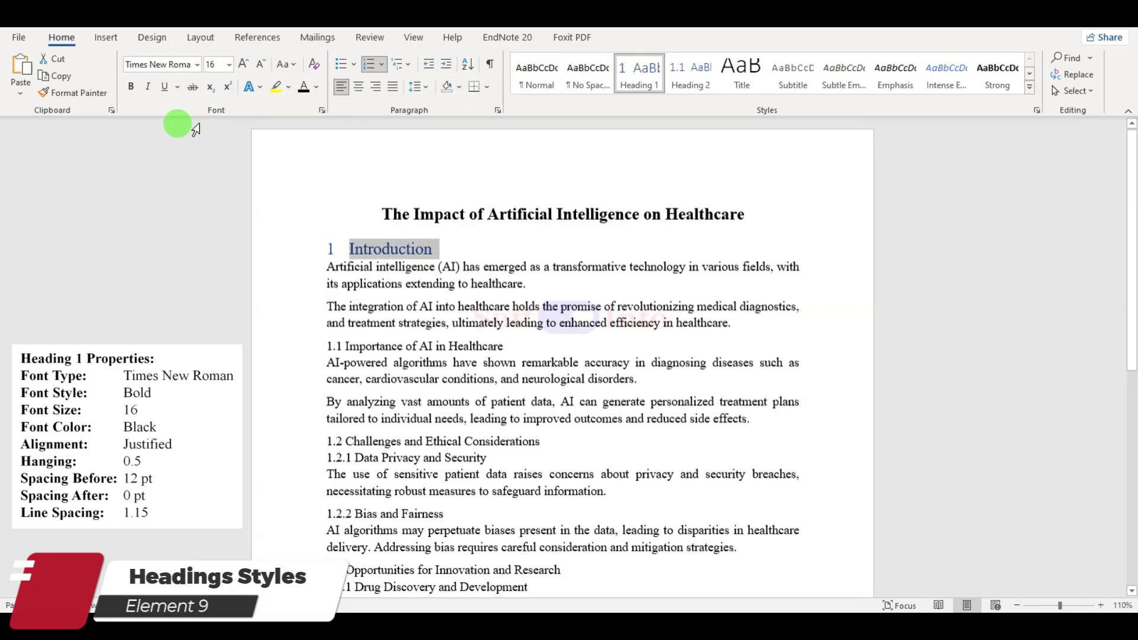
left_click(131, 88)
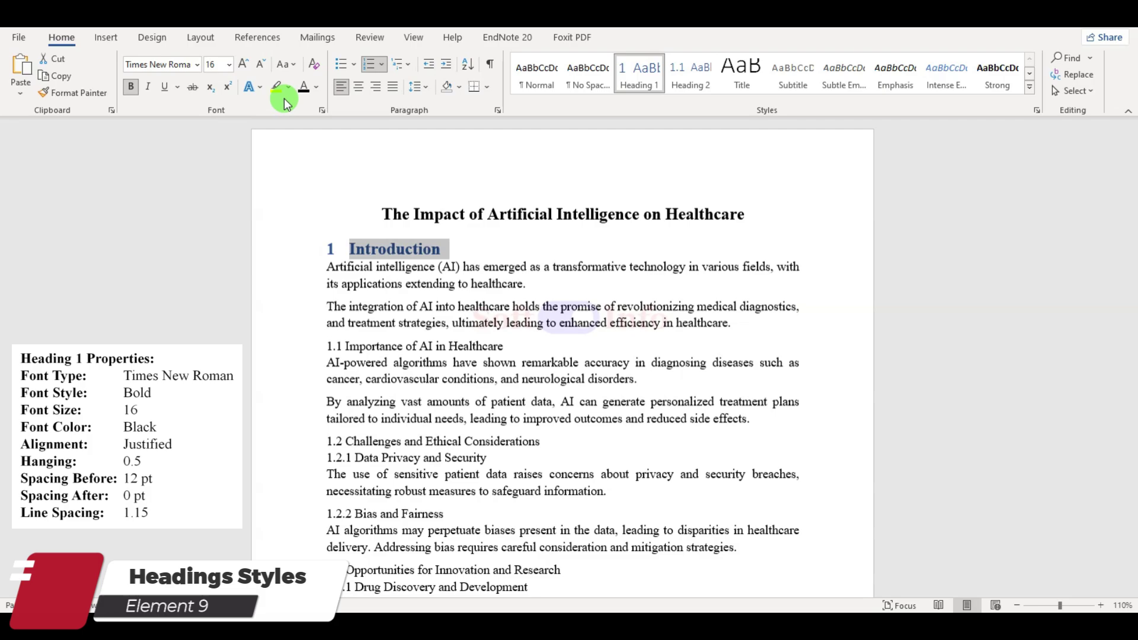
left_click(304, 88)
left_click(498, 110)
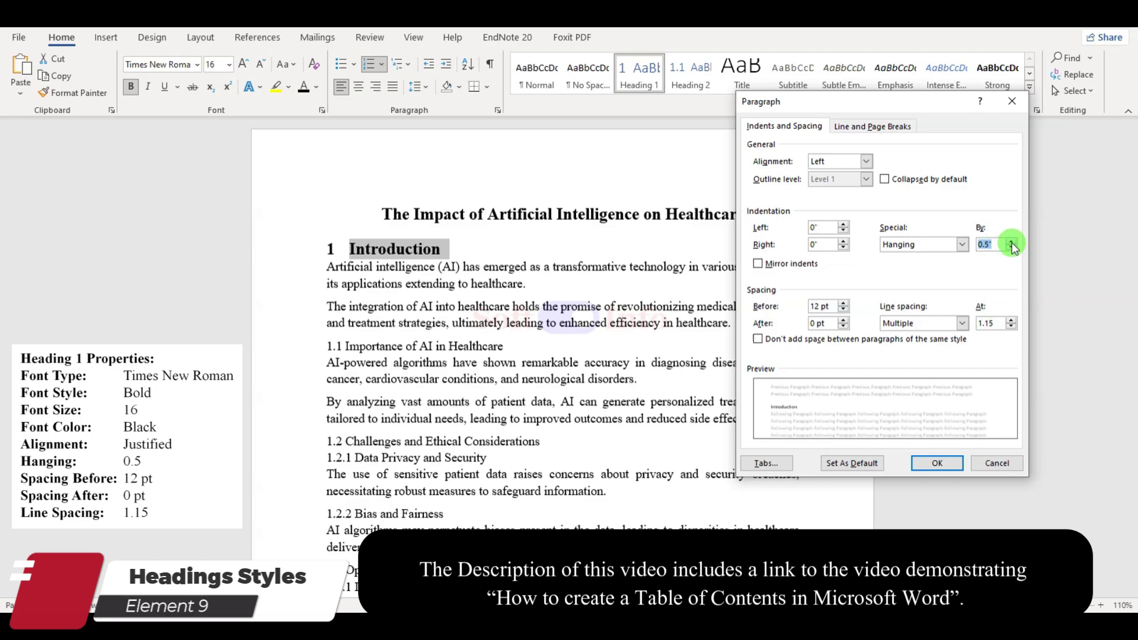
left_click(959, 462)
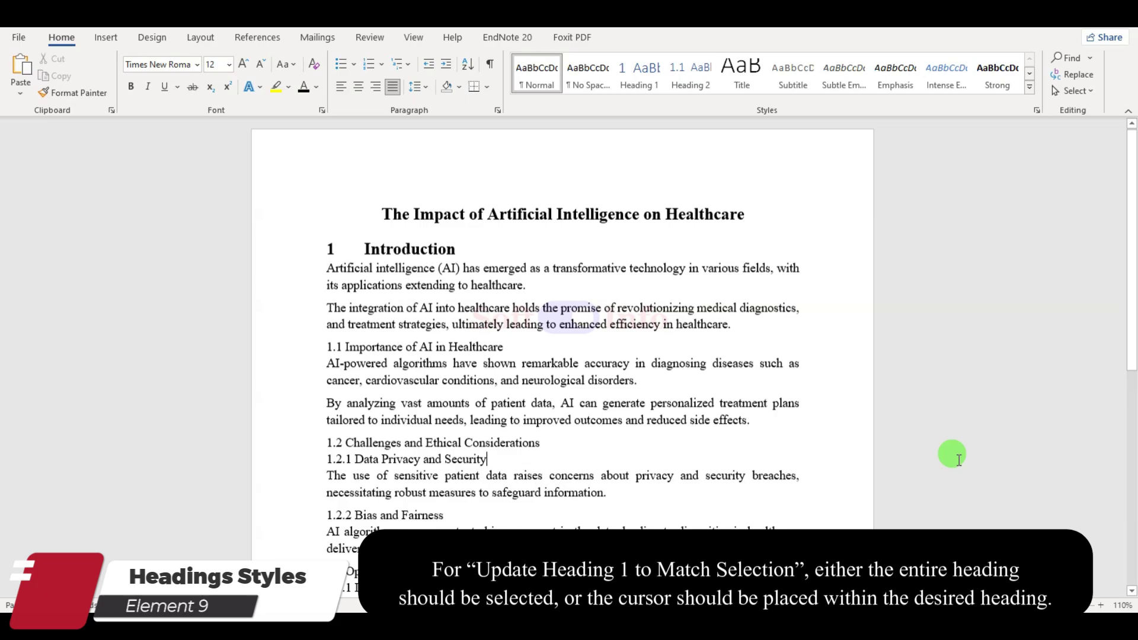
Update the Heading 1 style to match the Introduction heading
left_click(364, 248)
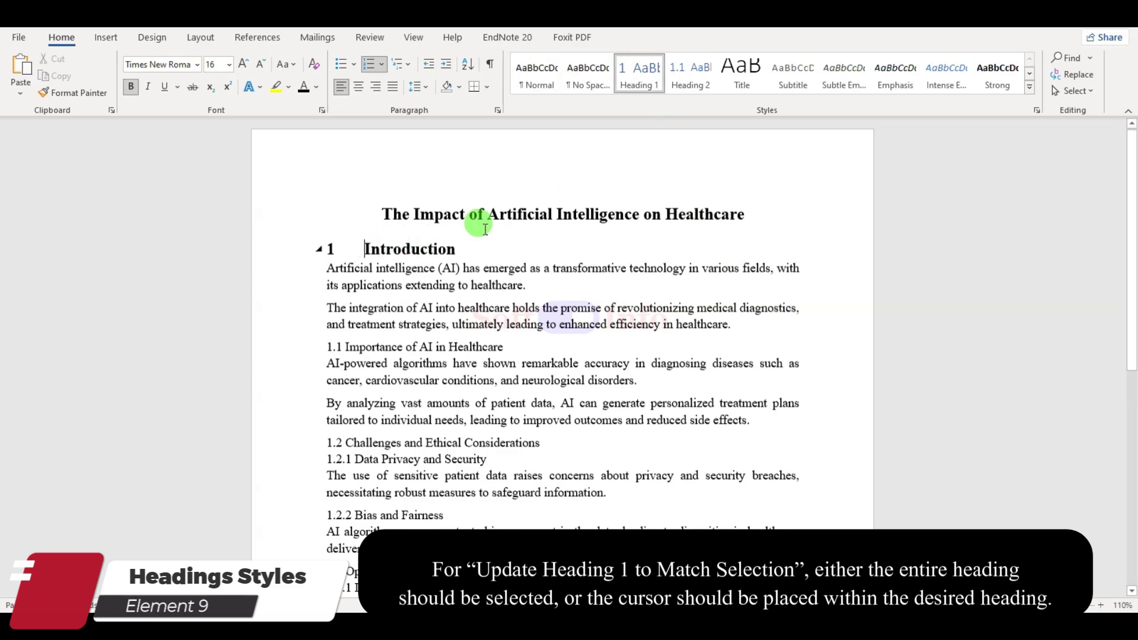
right_click(635, 82)
left_click(678, 87)
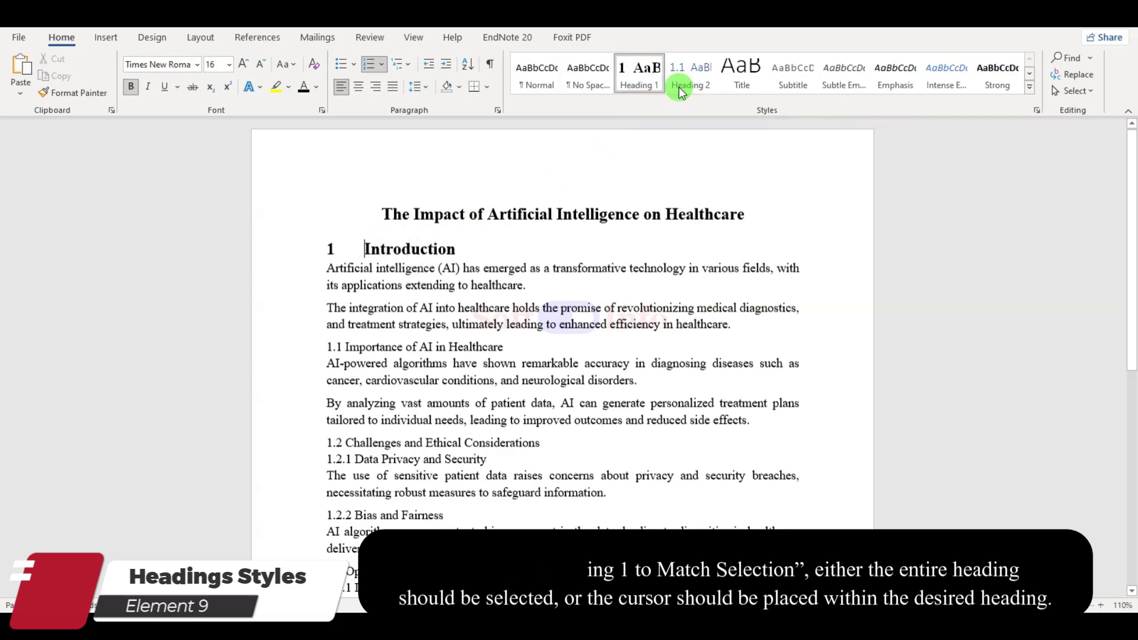
left_click(416, 324)
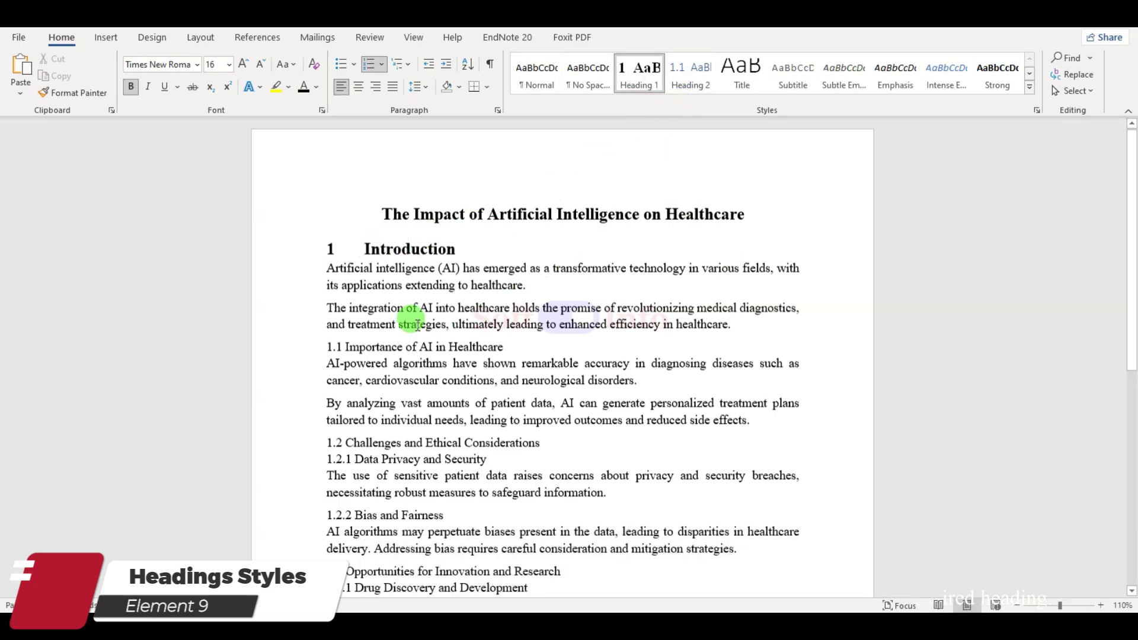
Apply Heading 2 to the 1.1 line and set it to Times New Roman 14 pt
left_click(348, 348)
left_click(691, 75)
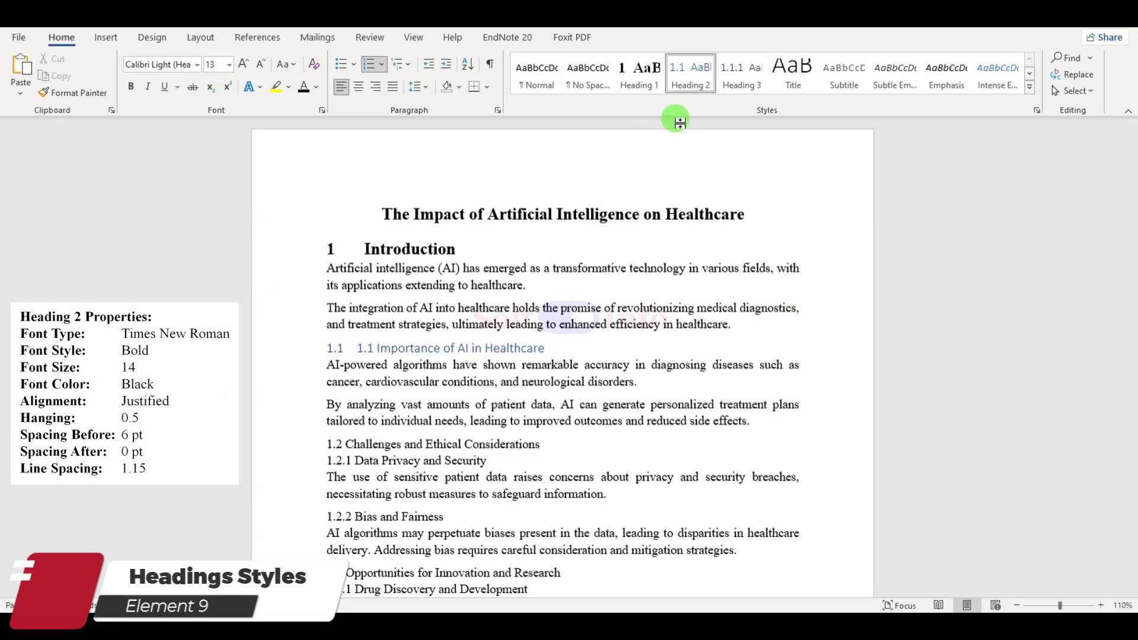
left_click_drag(359, 348, 525, 348)
left_click(196, 64)
left_click(176, 165)
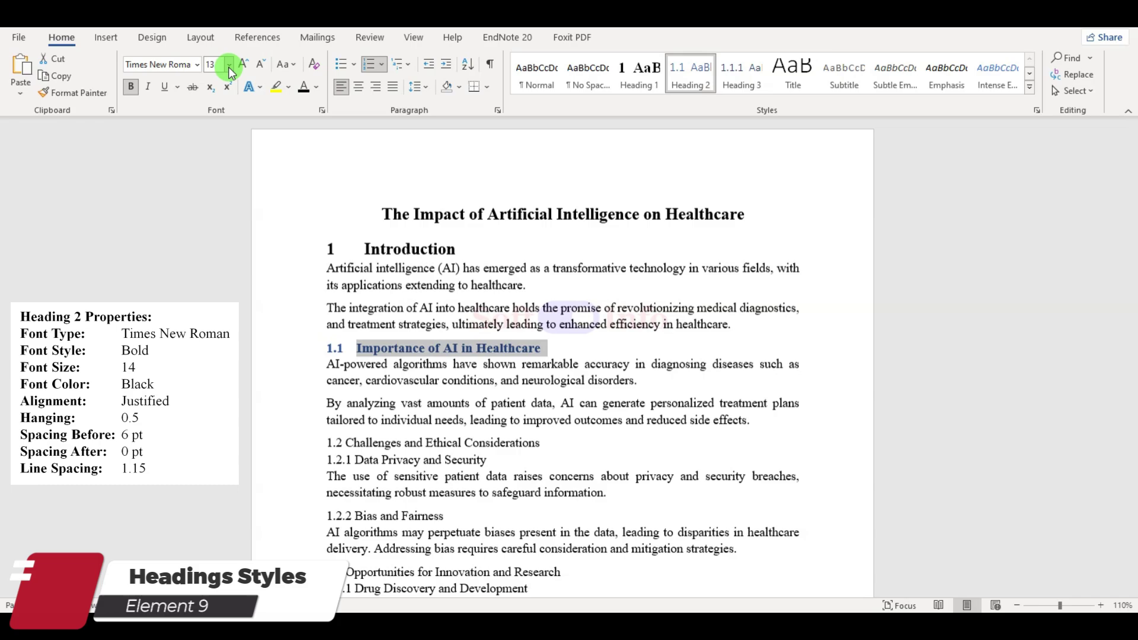
left_click(229, 64)
left_click(215, 161)
Give the heading 6 pt before and 1.15 spacing, then update Heading 2 to match
left_click(497, 110)
left_click(844, 304)
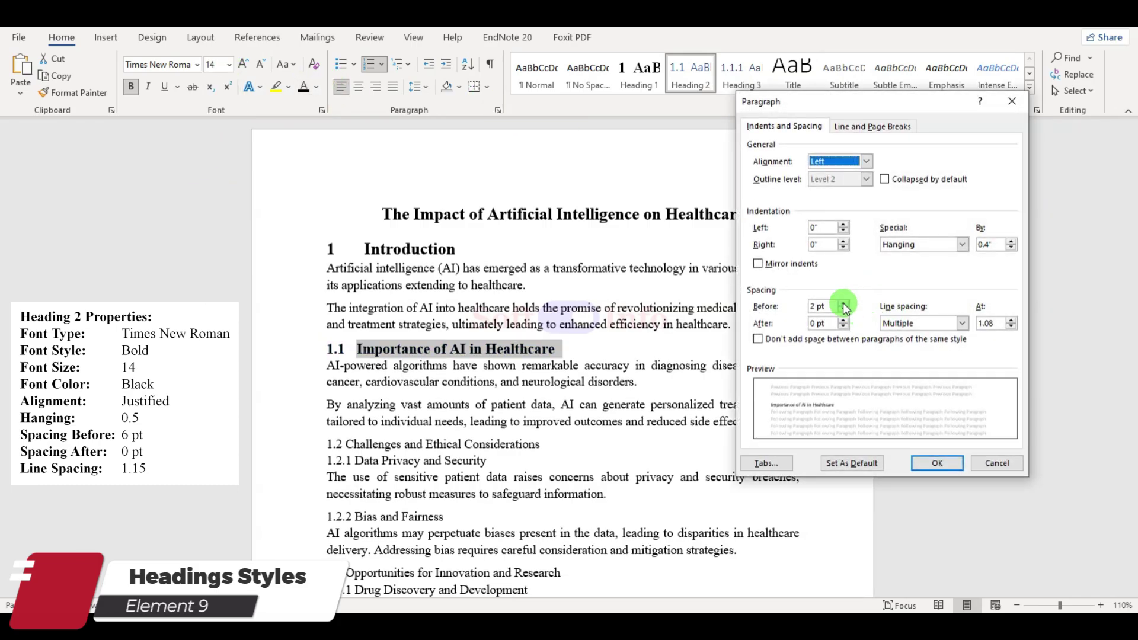
left_click_drag(993, 323, 964, 328)
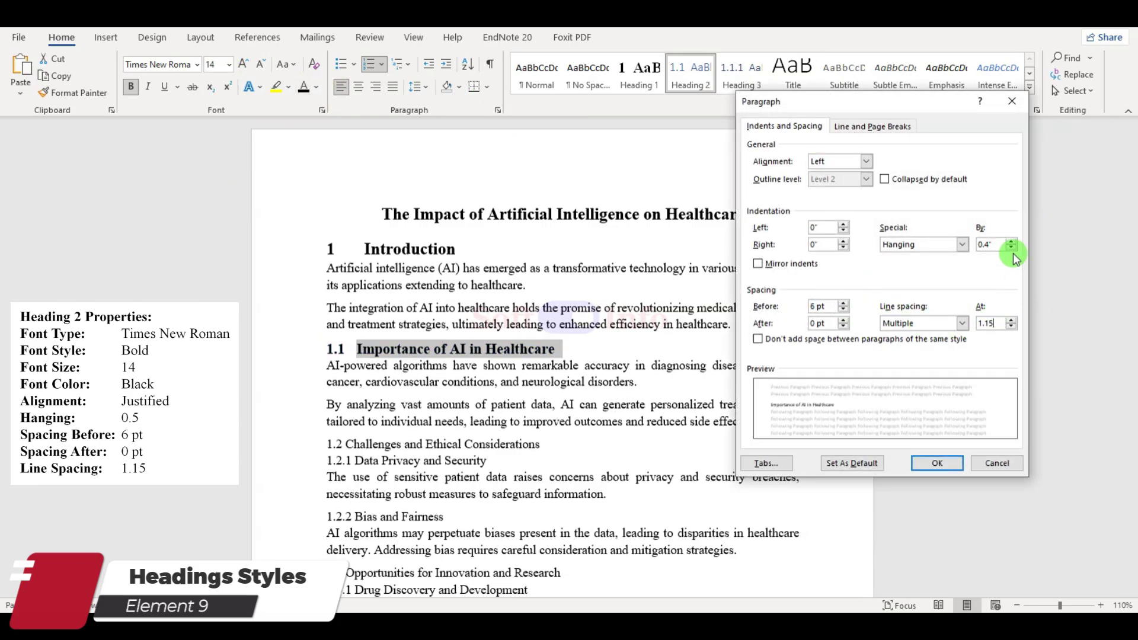
left_click(937, 463)
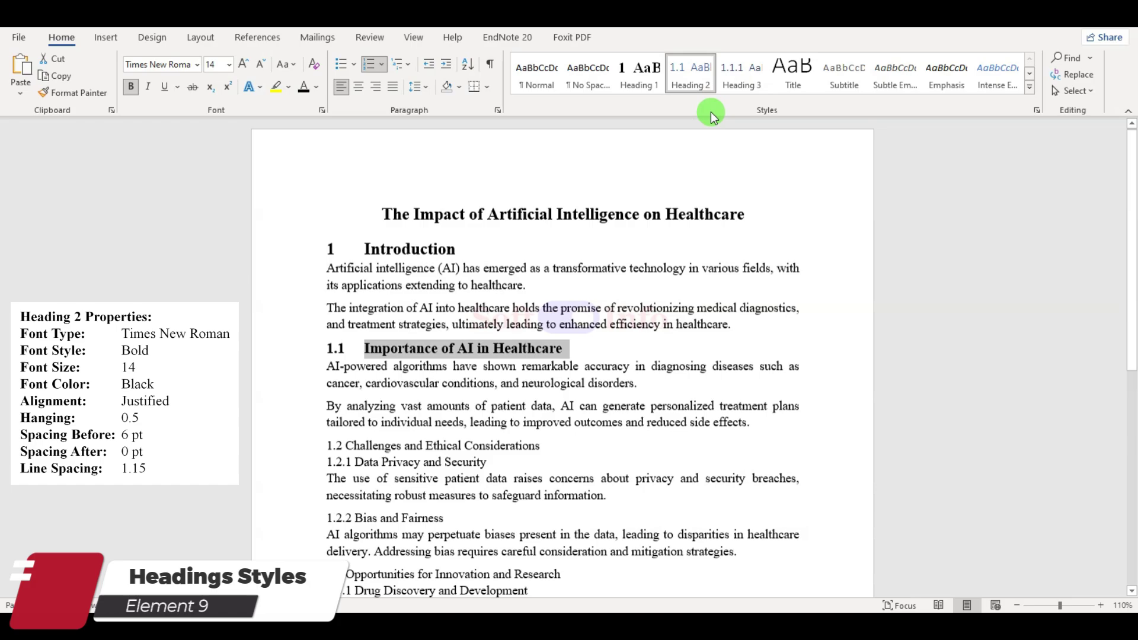
right_click(693, 77)
left_click(723, 83)
scroll(934, 397, "down", 3)
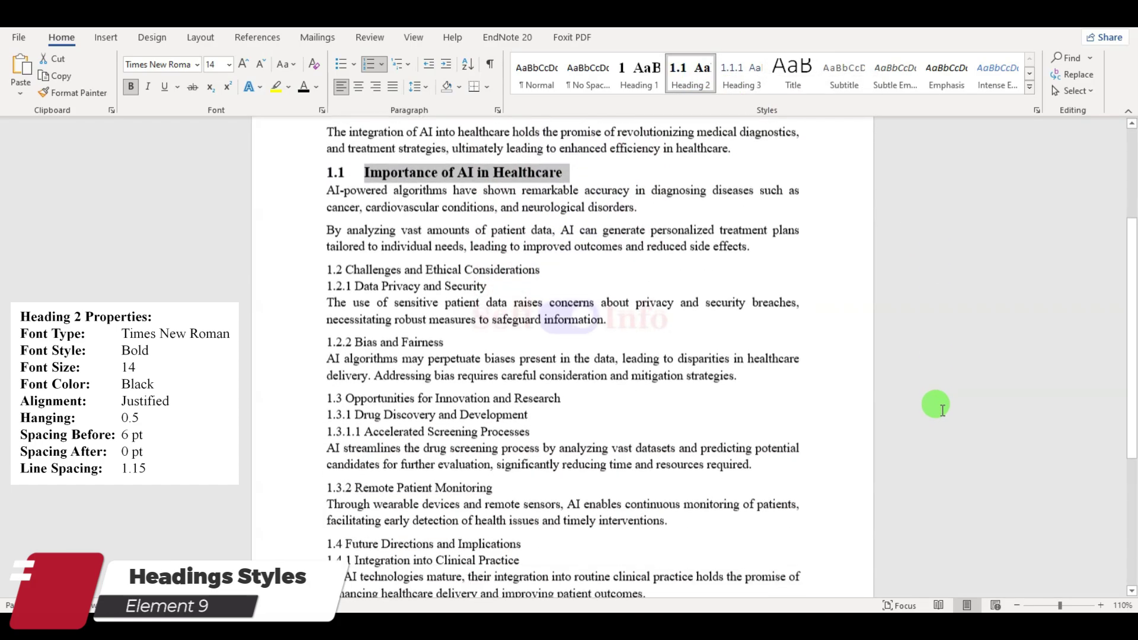
left_click(357, 282)
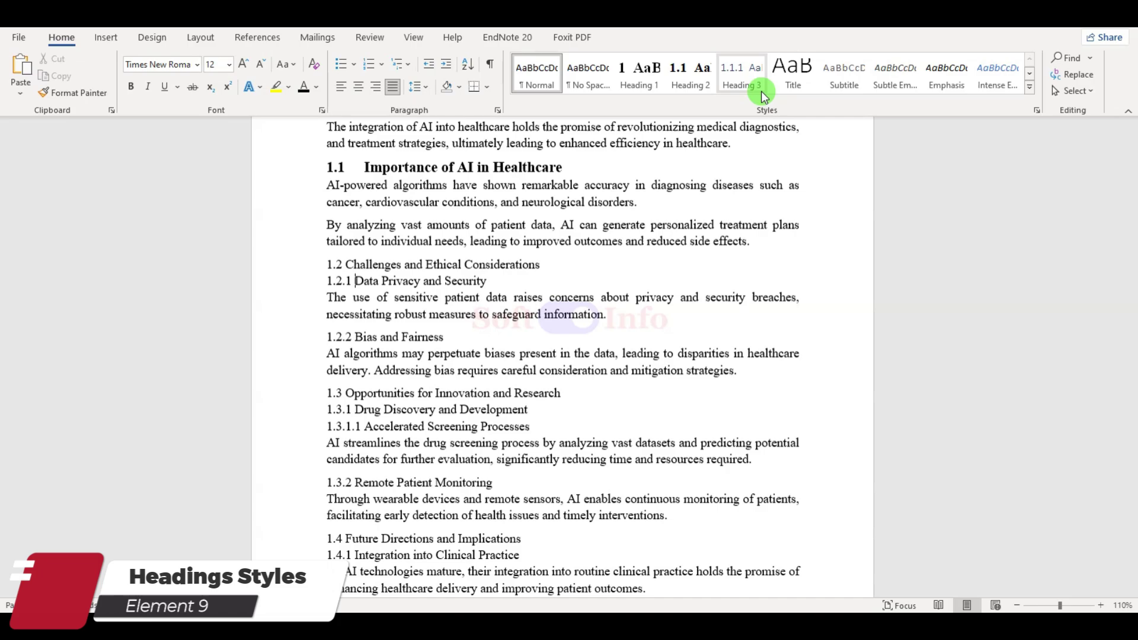
Apply Heading 3 to 1.2.1 and Heading 2 to 1.2 Challenges, removing duplicated numbers
left_click(746, 73)
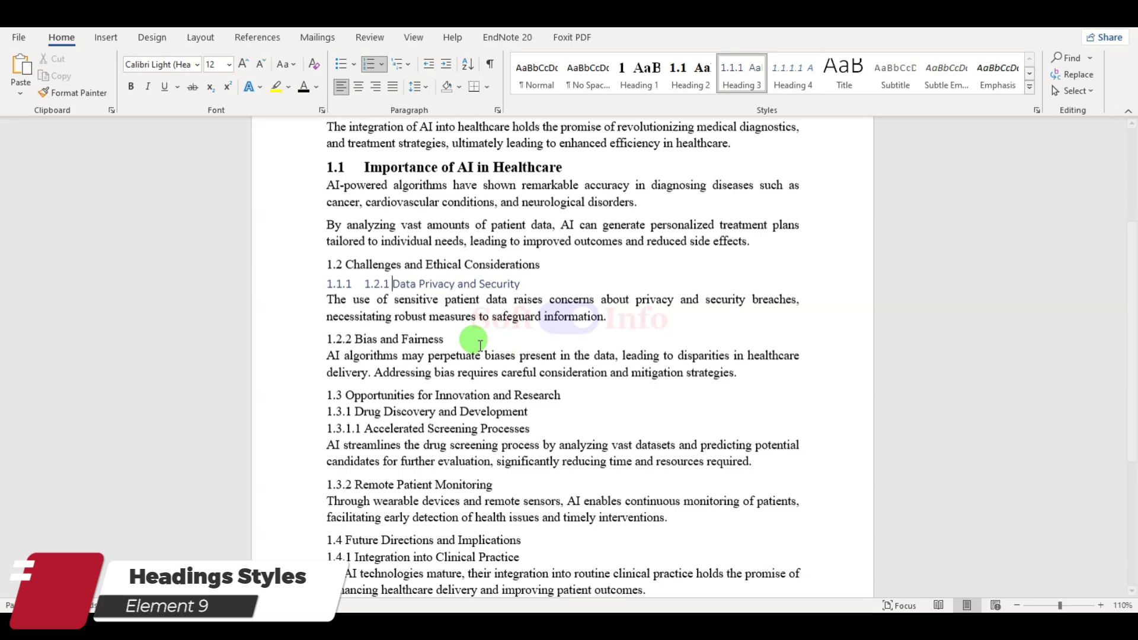
left_click(346, 265)
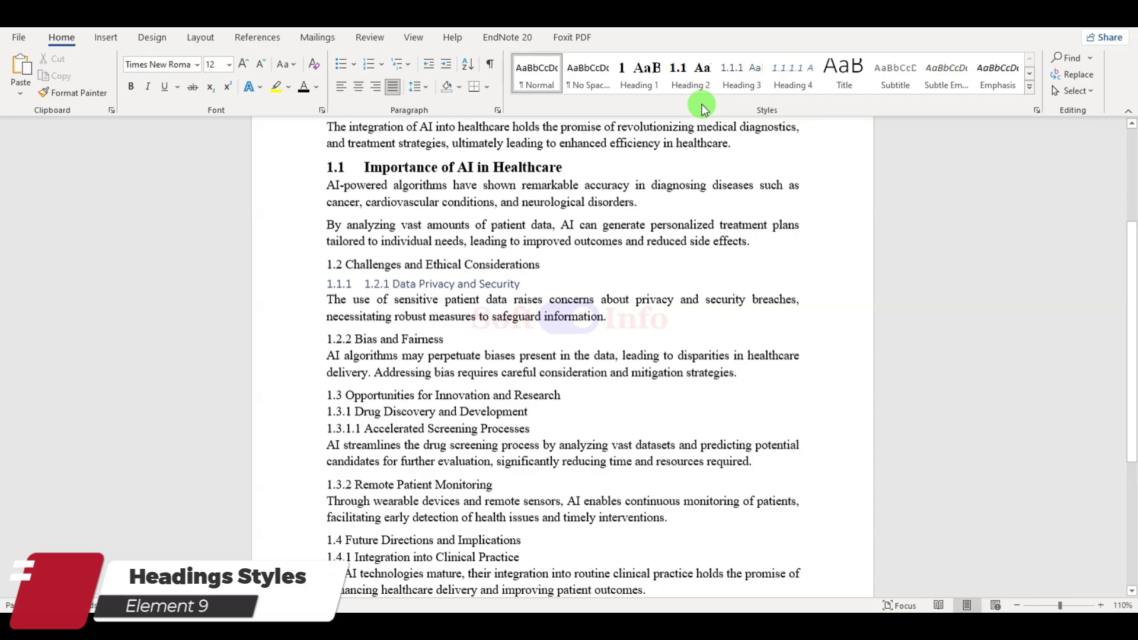
left_click(685, 82)
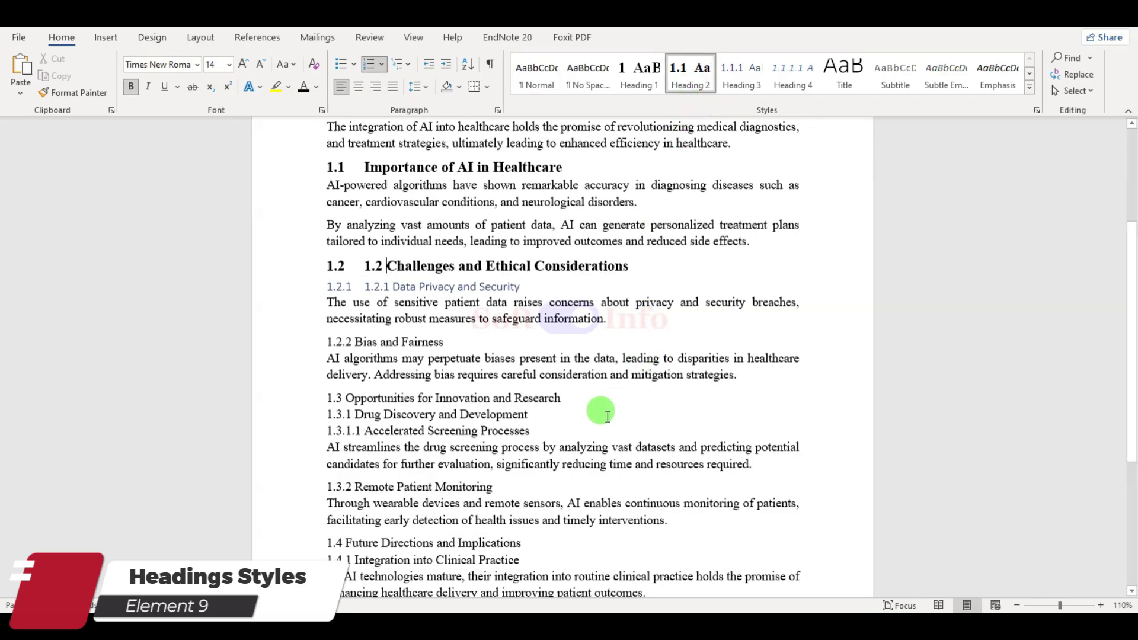
key("Delete")
key("Delete")
key("Delete")
key("Delete")
left_click(365, 287)
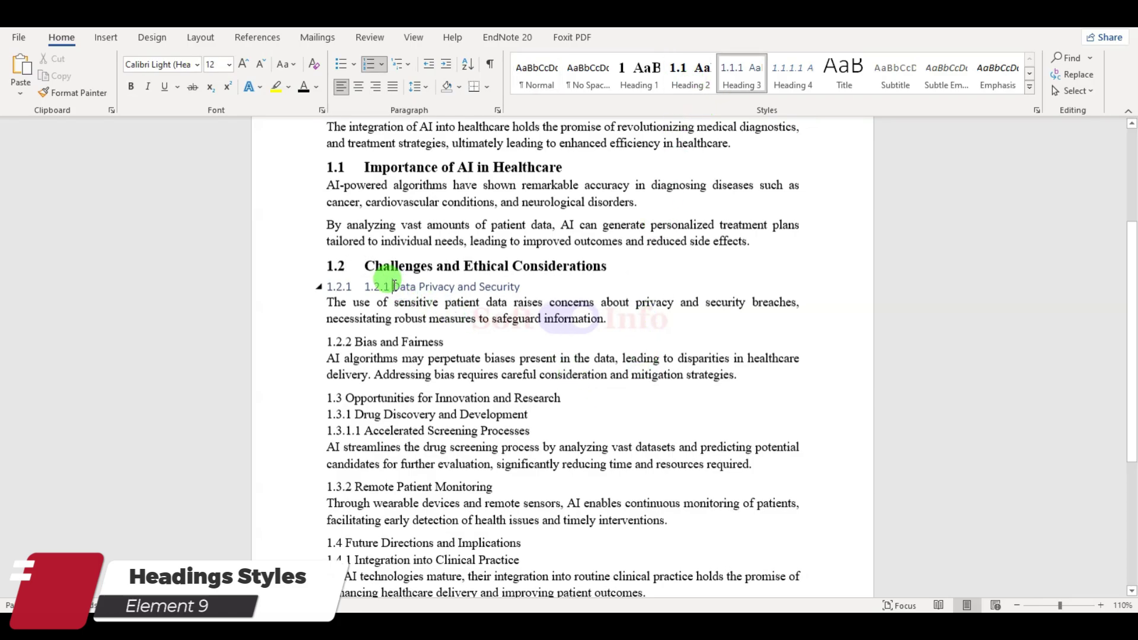
key("Delete")
key("Delete")
key("Delete")
key("Delete")
key("Delete")
key("Delete")
Make the Data Privacy and Security heading bold Times New Roman
triple_click(379, 287)
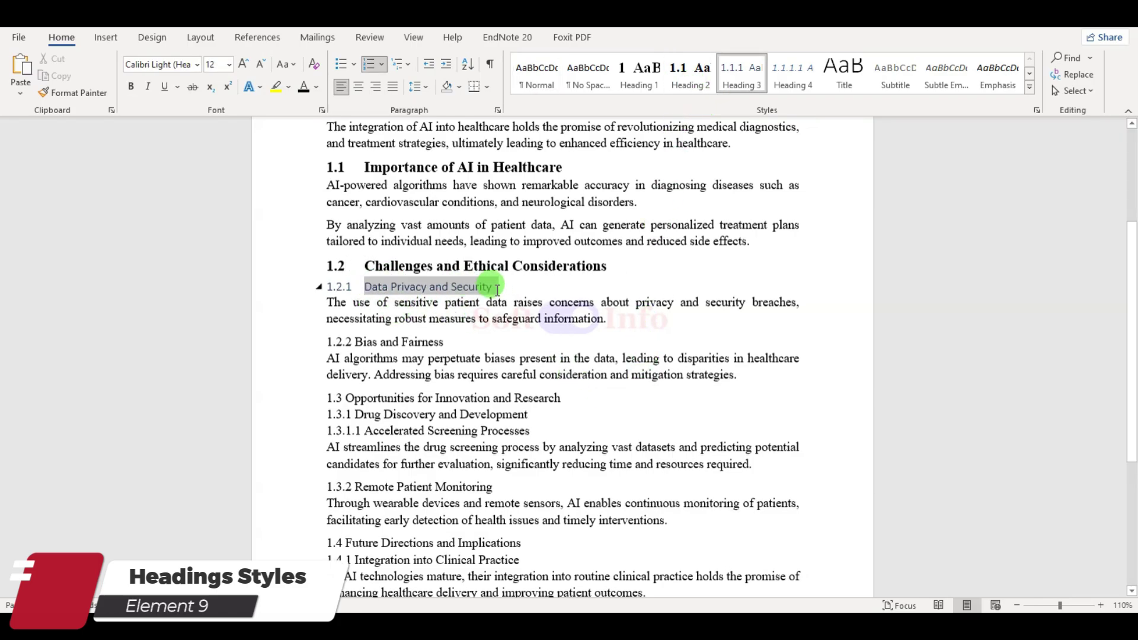
left_click(197, 64)
left_click(190, 166)
left_click(131, 87)
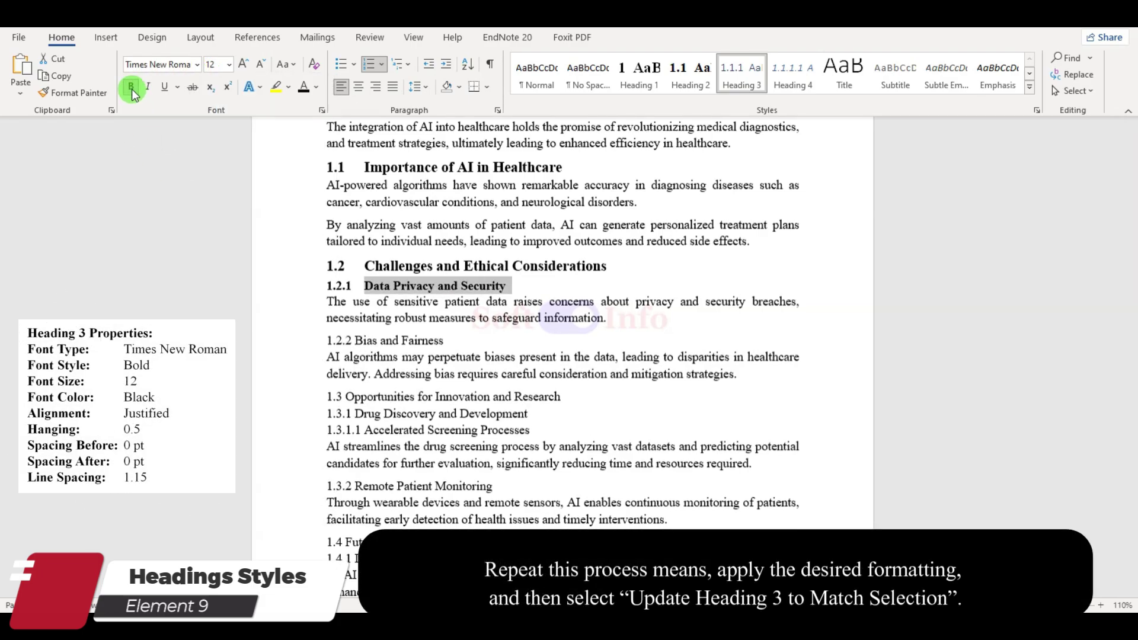
Set the heading's line spacing to 1.15, adjust space after, and update Heading 3 to match
left_click(497, 111)
left_click_drag(1000, 330, 963, 332)
type("1.15")
left_click(839, 322)
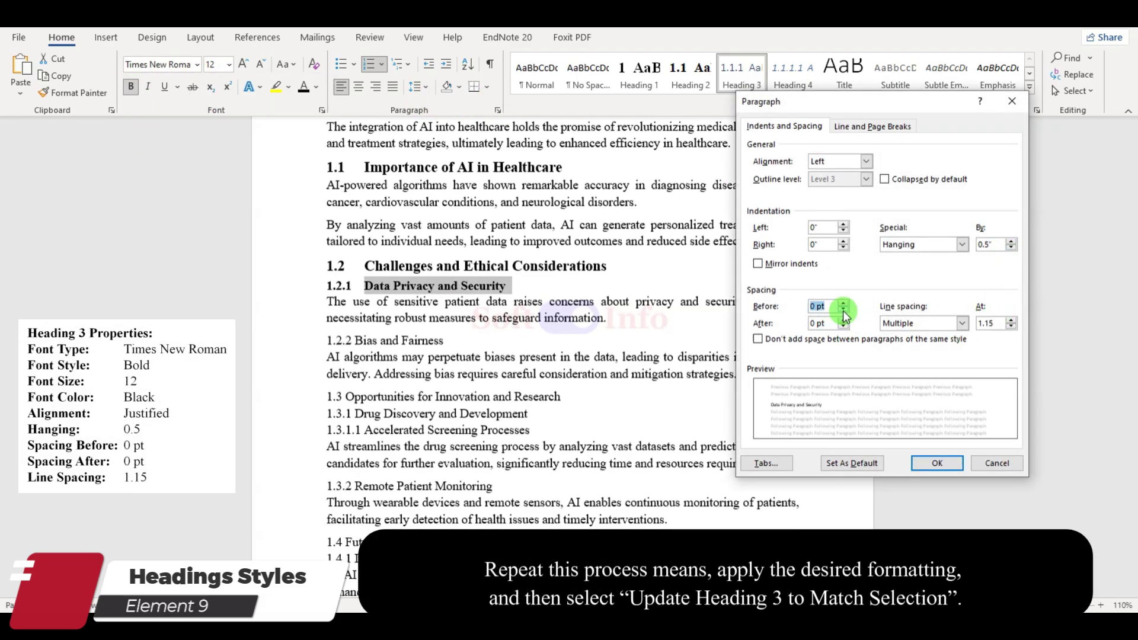
left_click(937, 463)
right_click(753, 74)
left_click(830, 91)
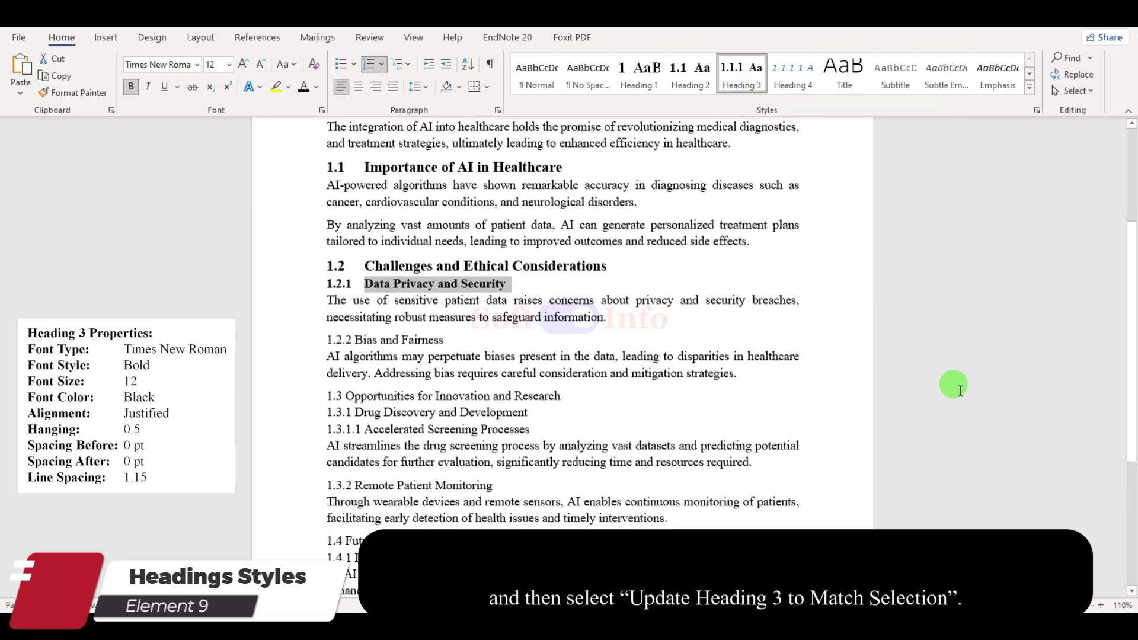
Make Accelerated Screening Processes Heading 4, Bias and Fairness Heading 3 (dropping manual 1.2.2), Opportunities for Innovation Heading 2
left_click(367, 429)
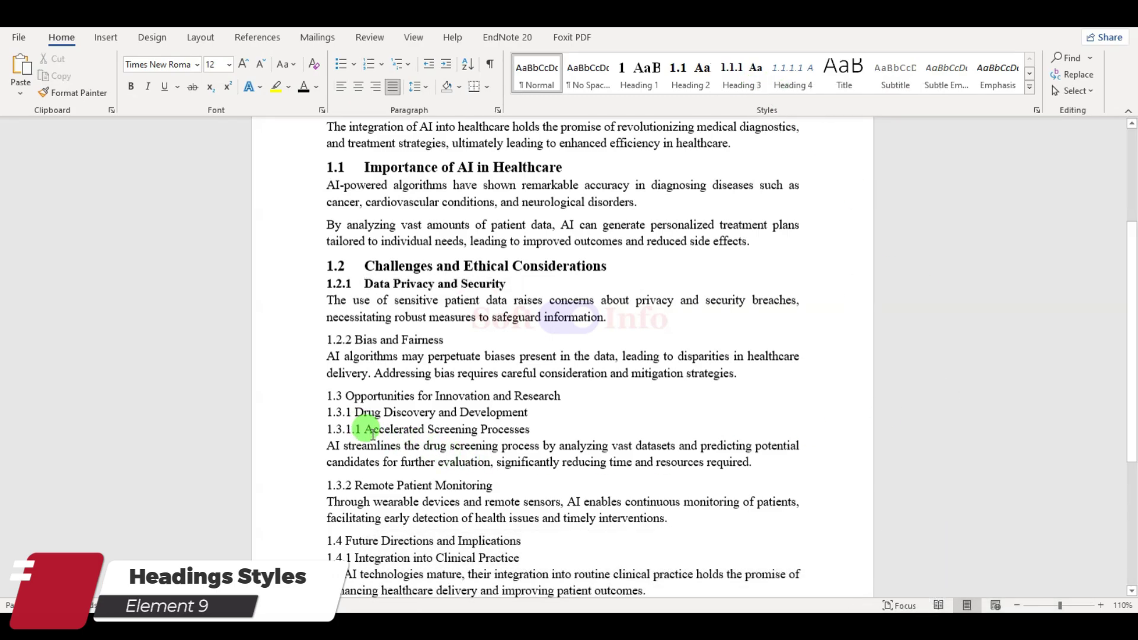
left_click(793, 76)
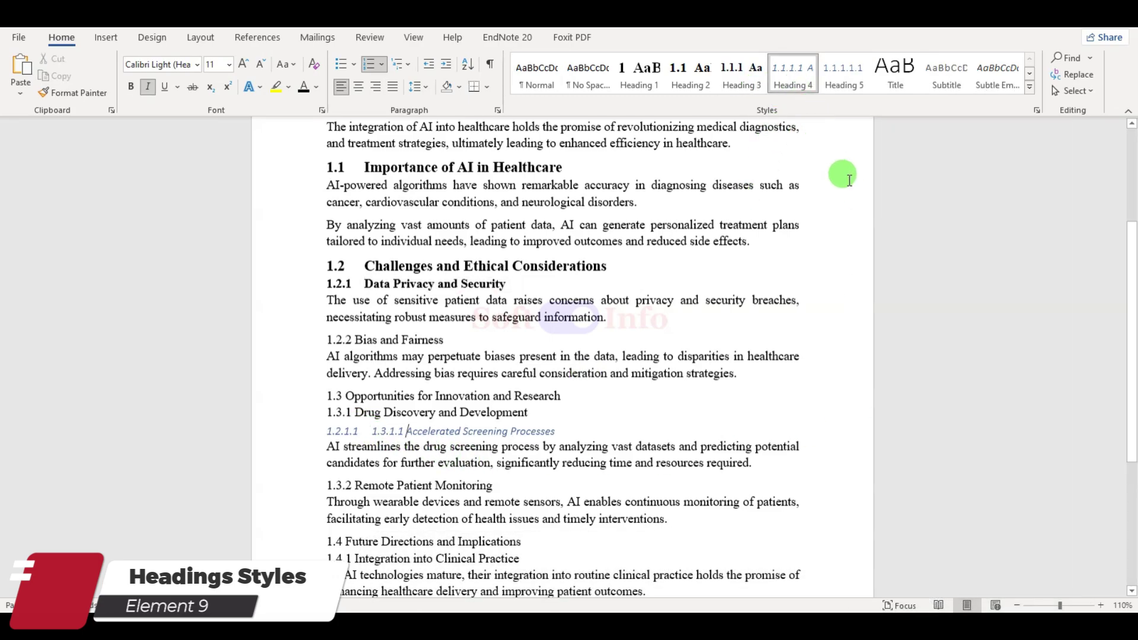
left_click(355, 338)
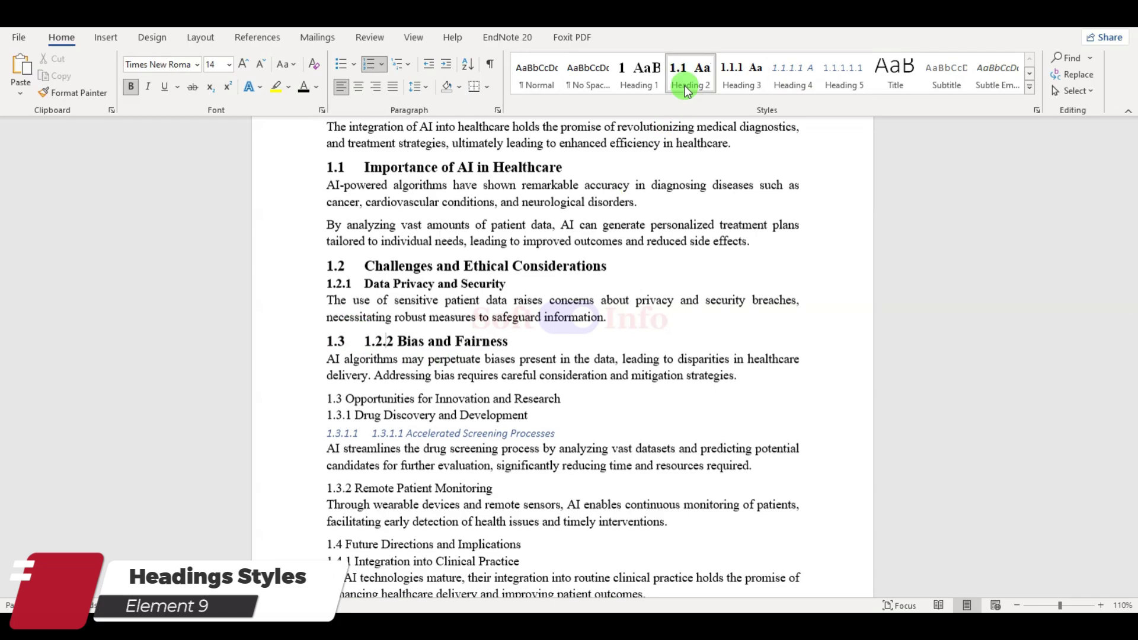
left_click(742, 76)
key("BackSpace")
key("BackSpace")
key("BackSpace")
key("BackSpace")
key("BackSpace")
key("BackSpace")
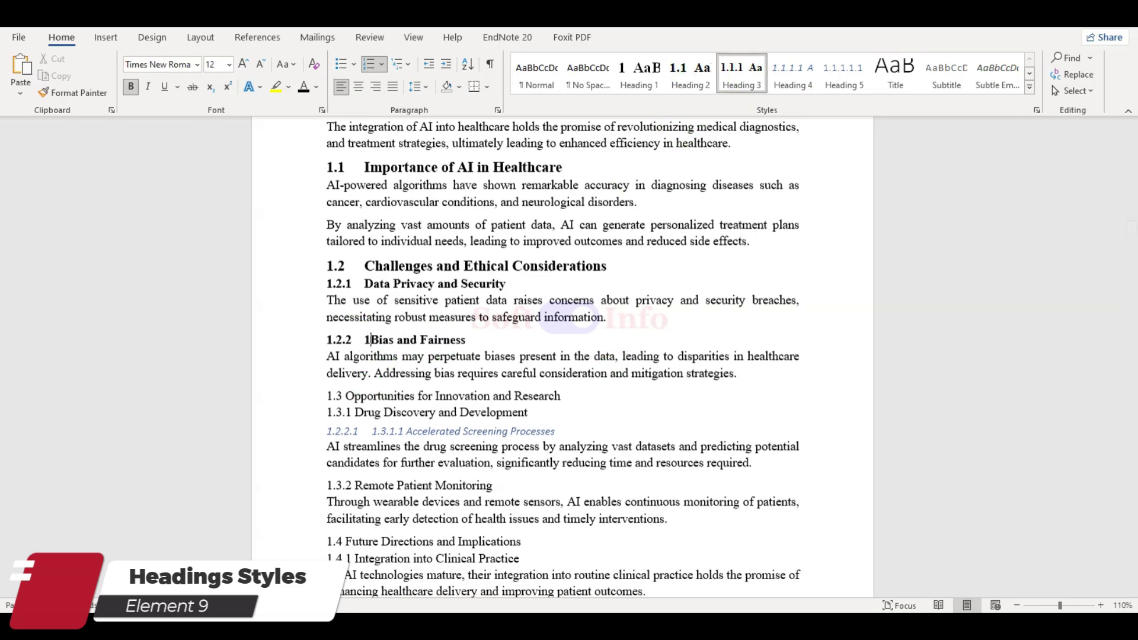
left_click(385, 396)
left_click(691, 76)
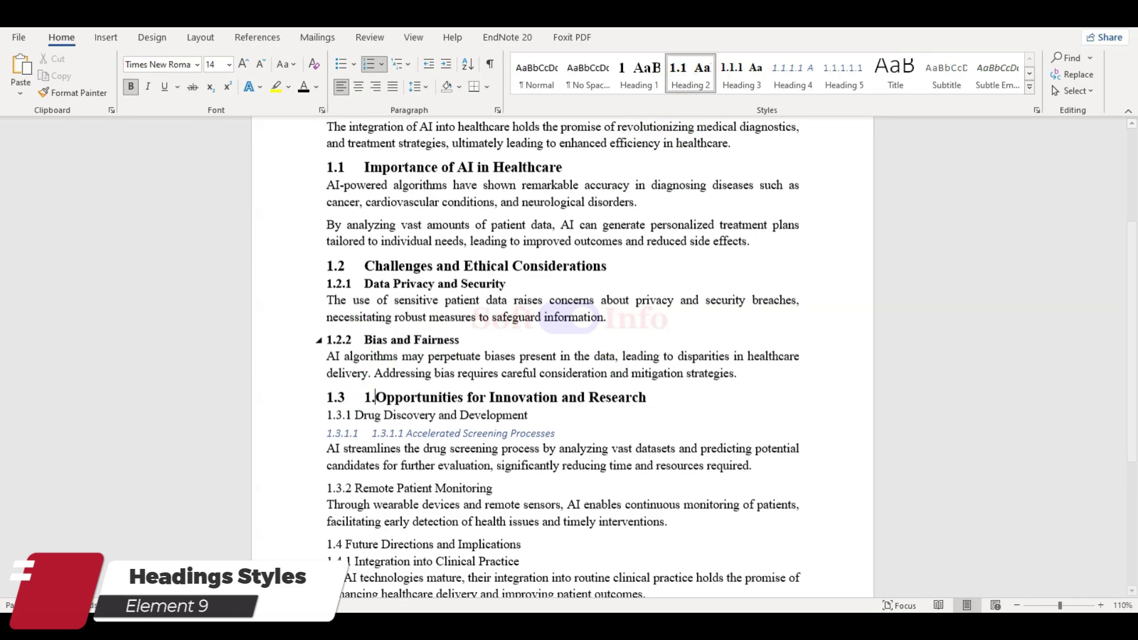
Make Drug Discovery and Development a Heading 3 and delete the manual 1.3.1 and 3.1.1 numbers
left_click(742, 76)
left_click(387, 415)
key("BackSpace")
key("BackSpace")
key("BackSpace")
key("BackSpace")
key("BackSpace")
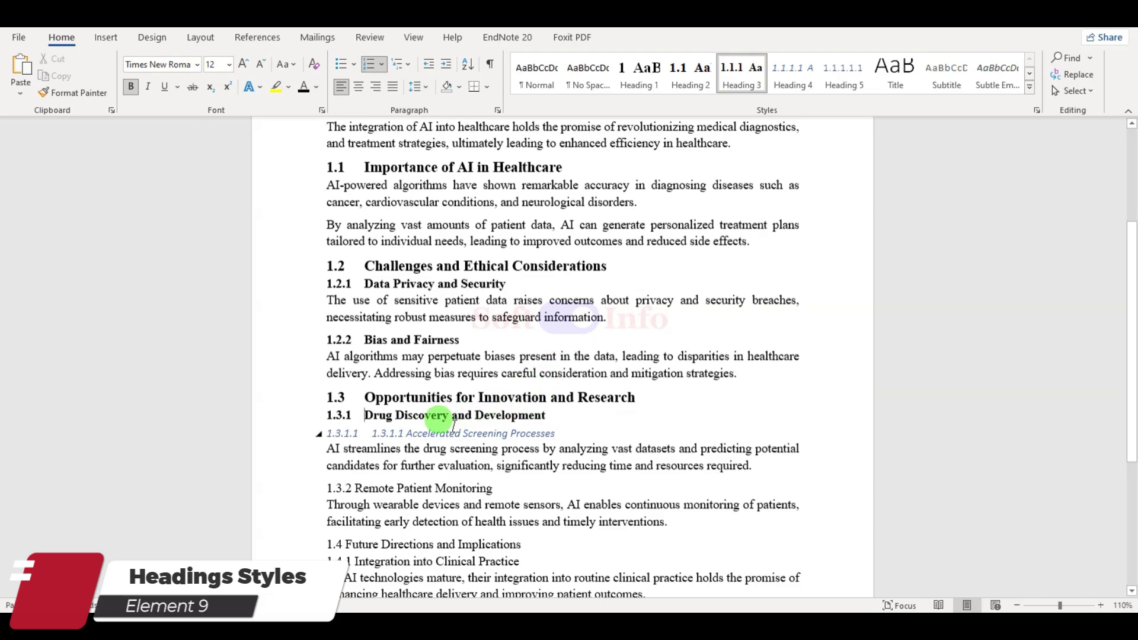
left_click(407, 433)
left_click(792, 76)
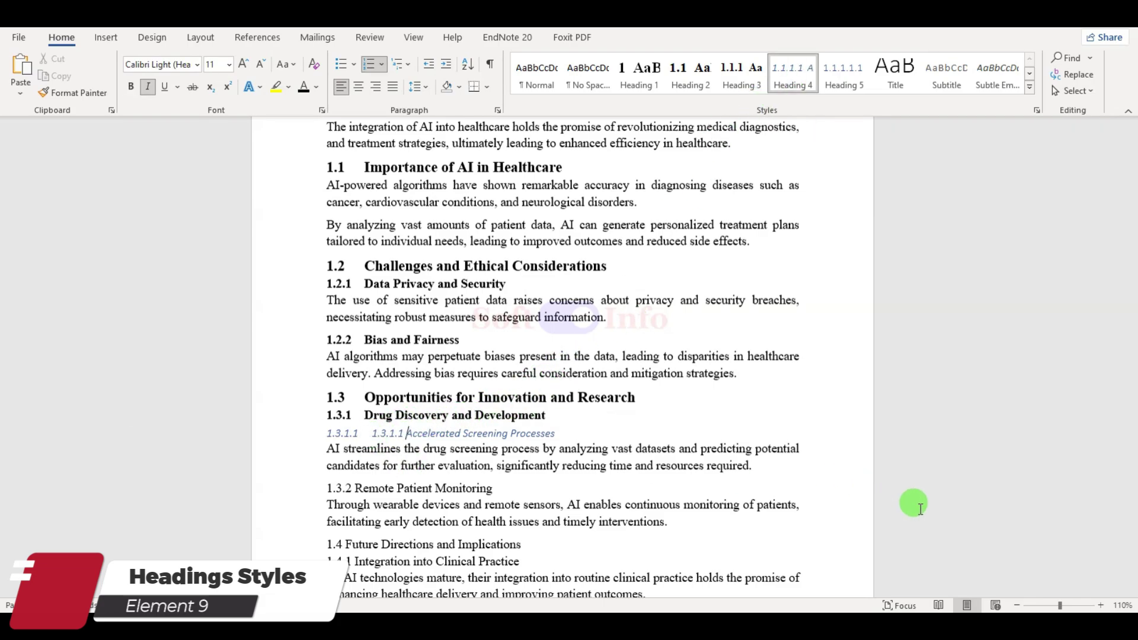
key("BackSpace")
key("BackSpace")
key("BackSpace")
key("BackSpace")
key("BackSpace")
key("BackSpace")
key("BackSpace")
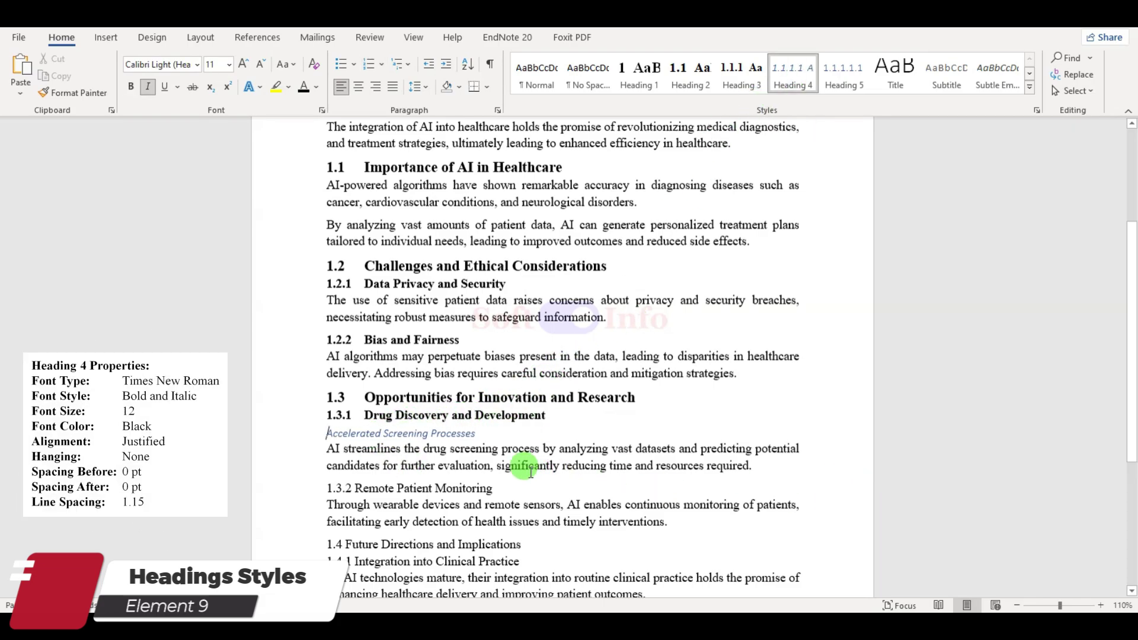
Format the Accelerated Screening Processes heading as Times New Roman 12, no hanging indent, line spacing 1
left_click(302, 434)
left_click(197, 64)
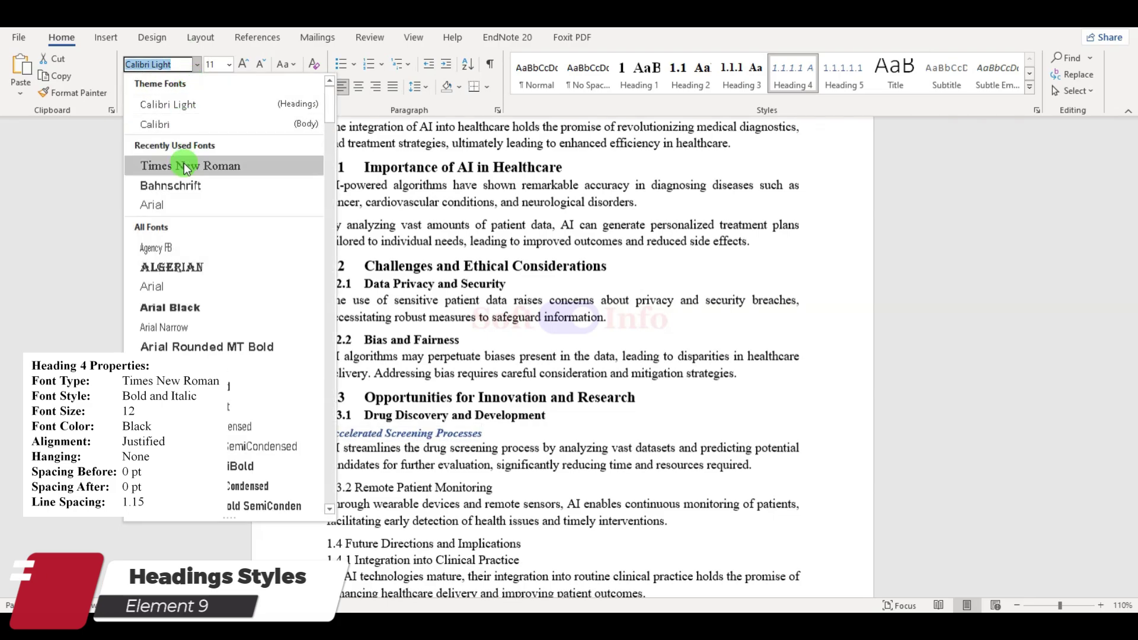
left_click(177, 162)
left_click(228, 64)
left_click(216, 159)
left_click(497, 111)
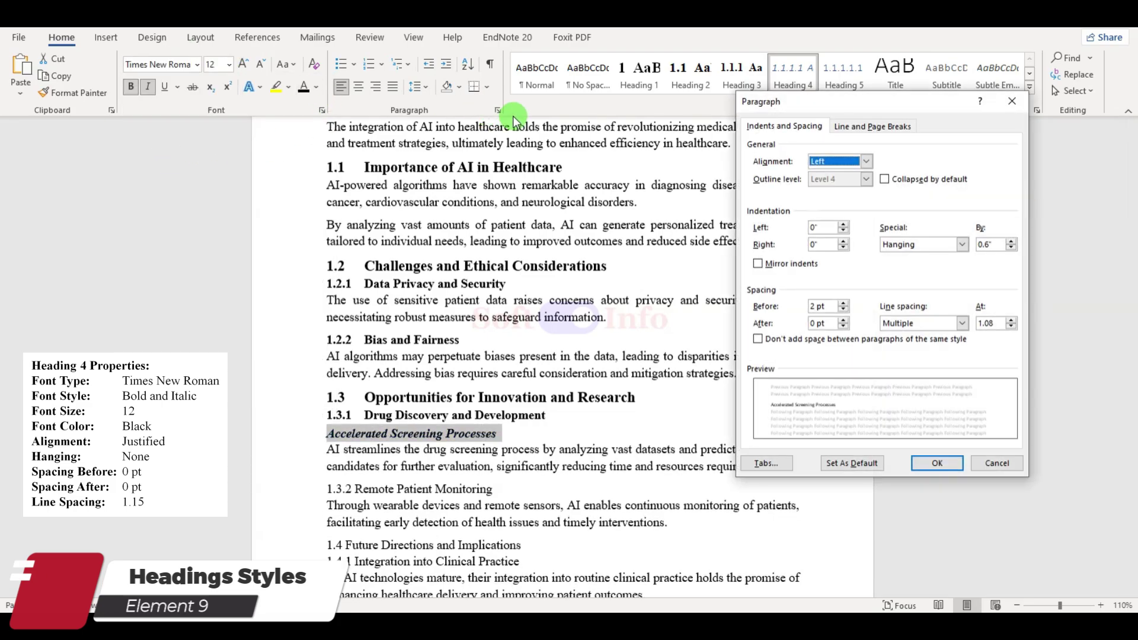
left_click(962, 245)
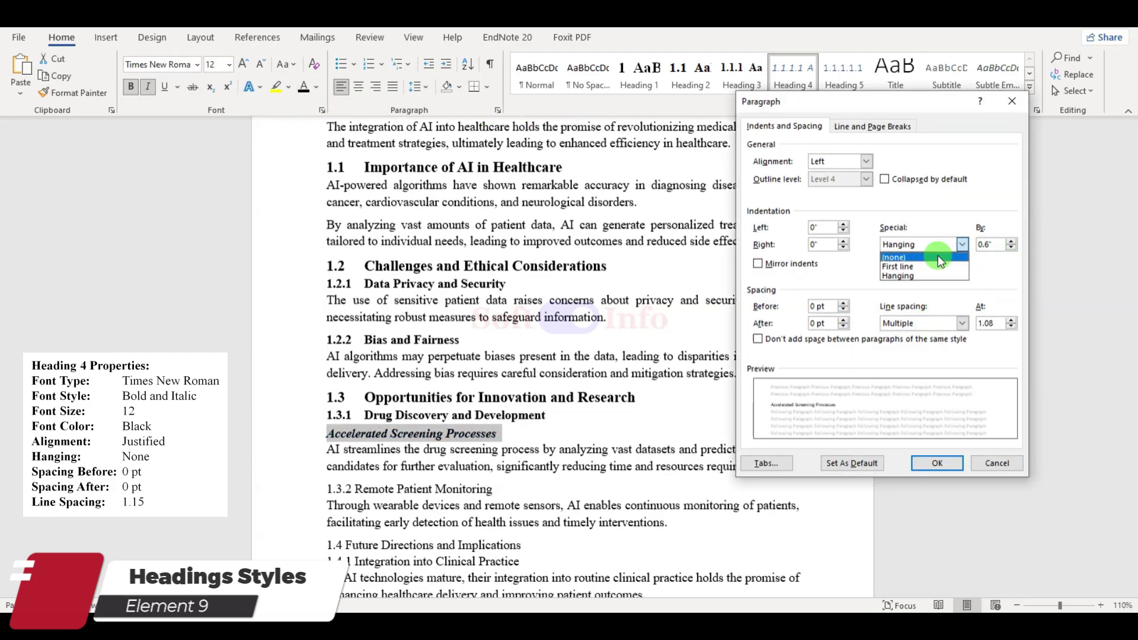
left_click(904, 257)
double_click(990, 323)
type("15")
left_click(948, 462)
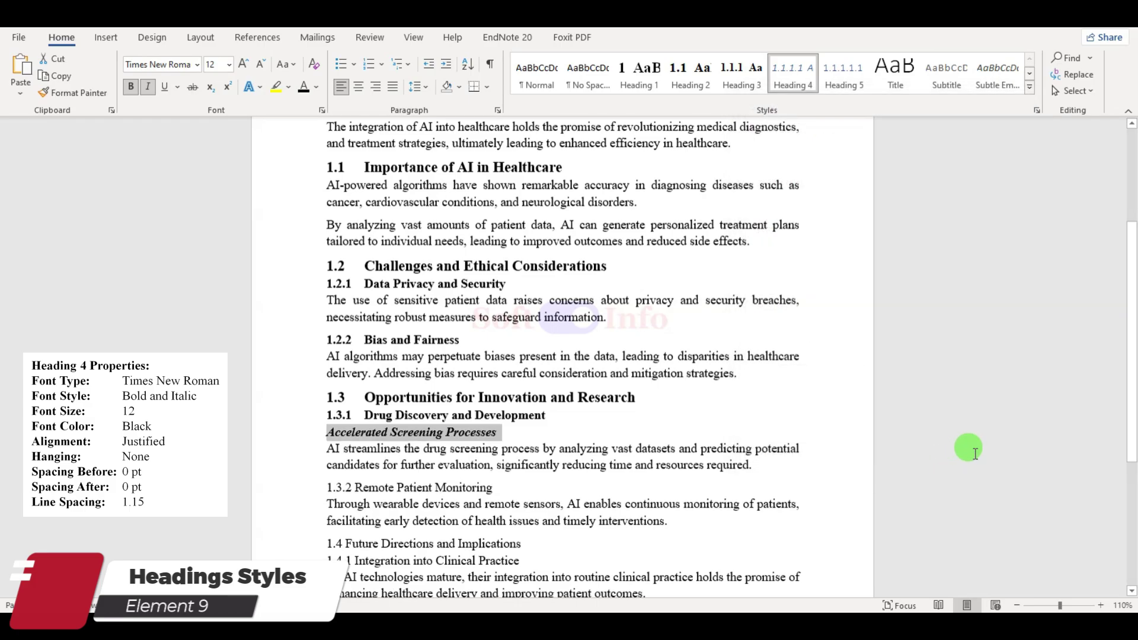
Update the Heading 4 style to match the formatted Accelerated Screening Processes heading
left_click(311, 433)
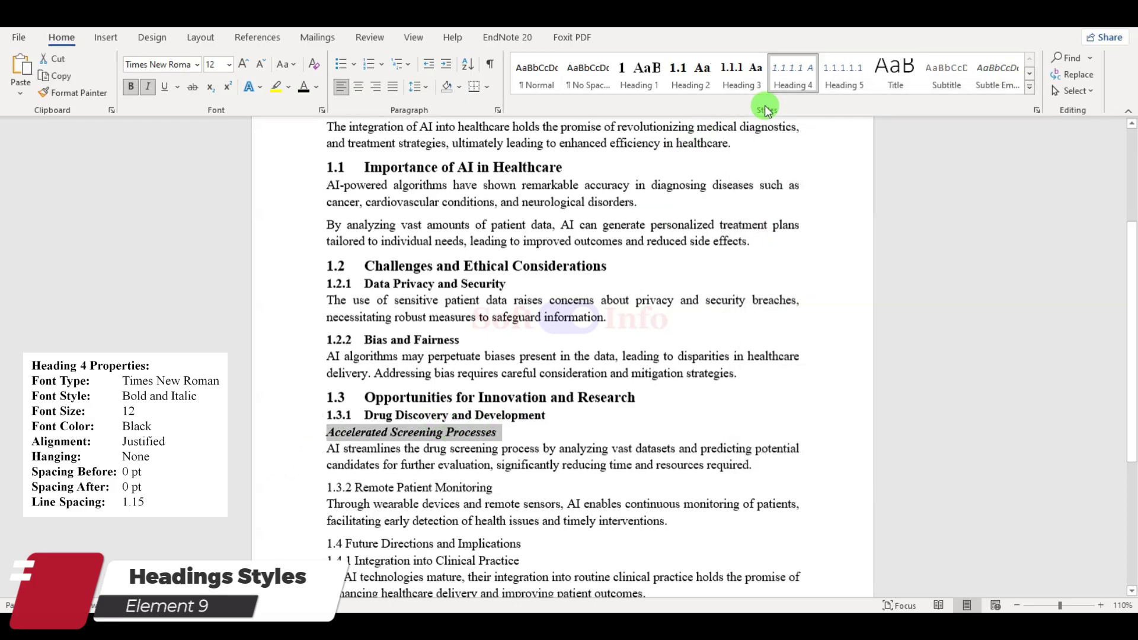
right_click(794, 75)
left_click(810, 86)
Apply Heading 3 to Remote Patient Monitoring and Heading 2 to Future Directions and Implications
left_click(943, 460)
scroll(943, 460, "up", 2)
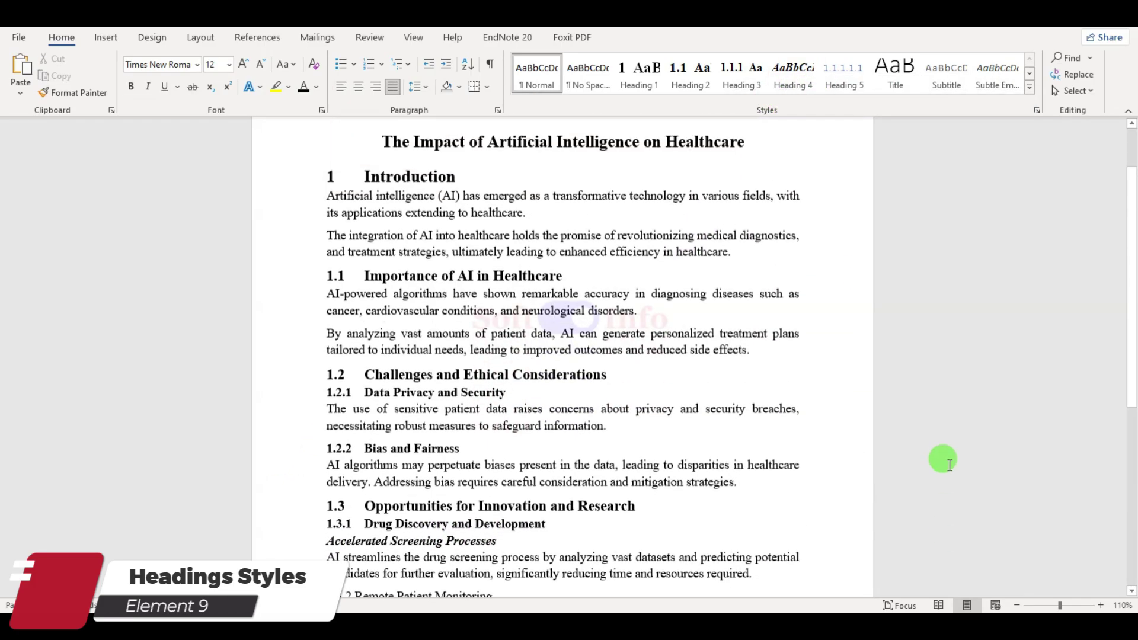
scroll(922, 460, "down", 5)
left_click(417, 306)
key("ctrl+alt+3")
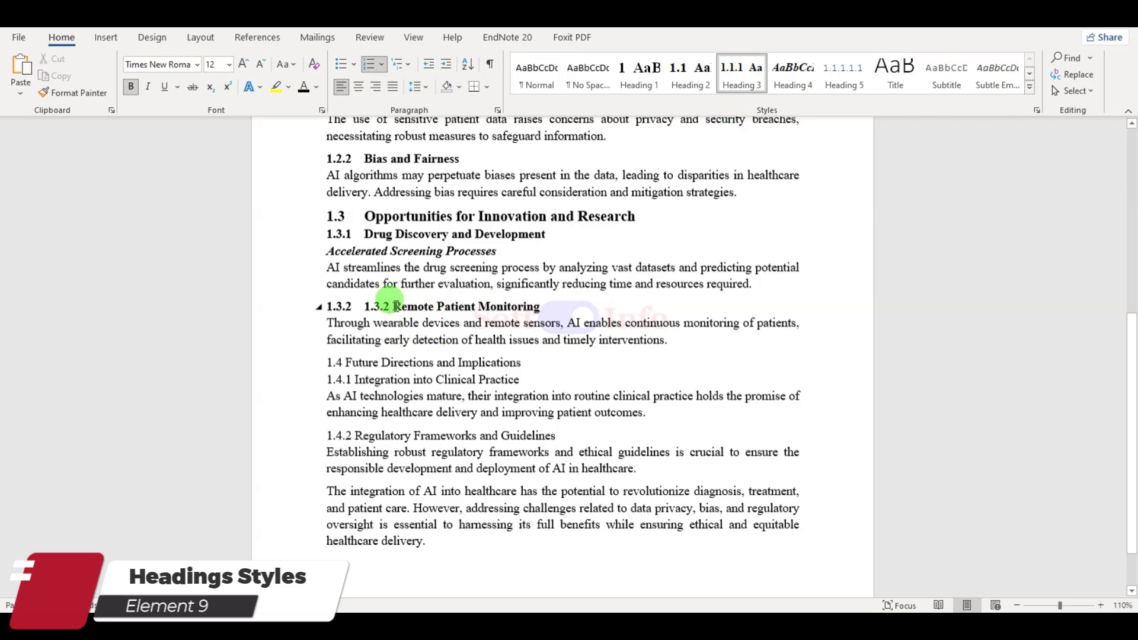
left_click(350, 363)
key("ctrl+alt+2")
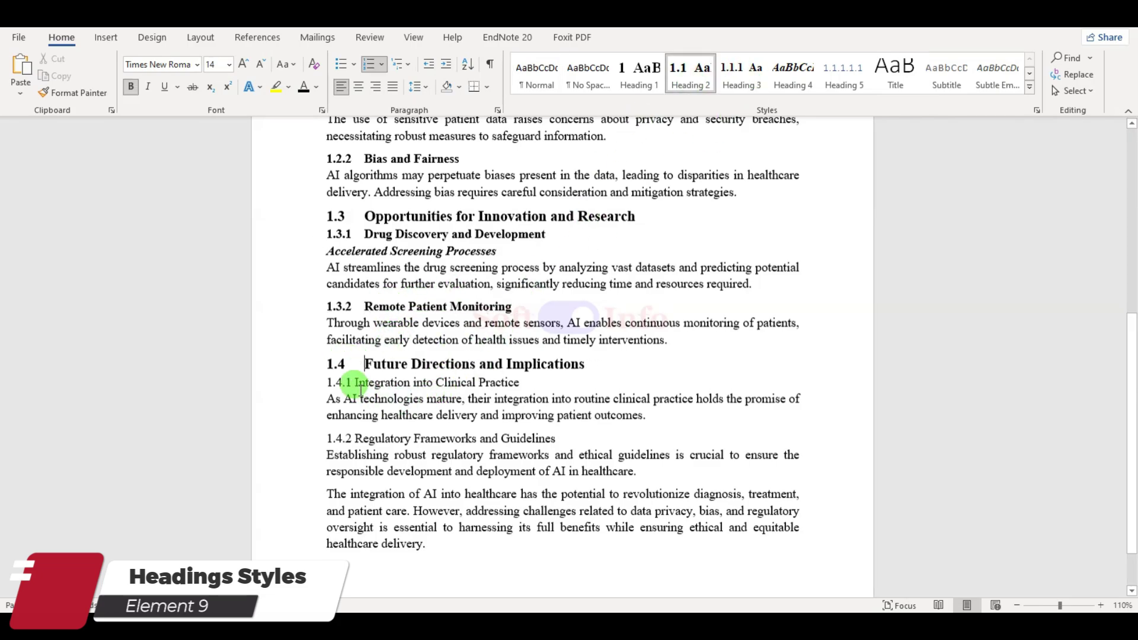
Make Integration into Clinical Practice and Regulatory Frameworks and Guidelines Heading 3, deleting manual 1.4.1 and 1.4.2 numbers
left_click(357, 383)
key("ctrl+alt+3")
key("BackSpace")
key("BackSpace")
key("BackSpace")
key("BackSpace")
key("BackSpace")
left_click(419, 439)
key("ctrl+alt+3")
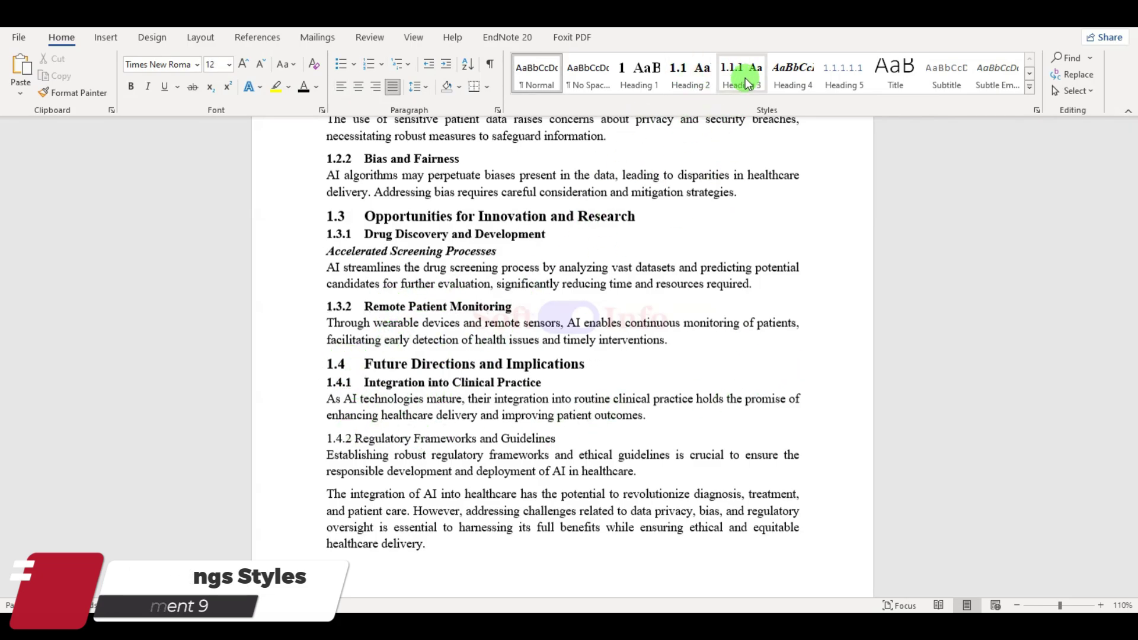
key("ctrl+Left")
key("BackSpace")
key("BackSpace")
key("BackSpace")
key("BackSpace")
key("BackSpace")
key("BackSpace")
scroll(660, 562, "down", 1)
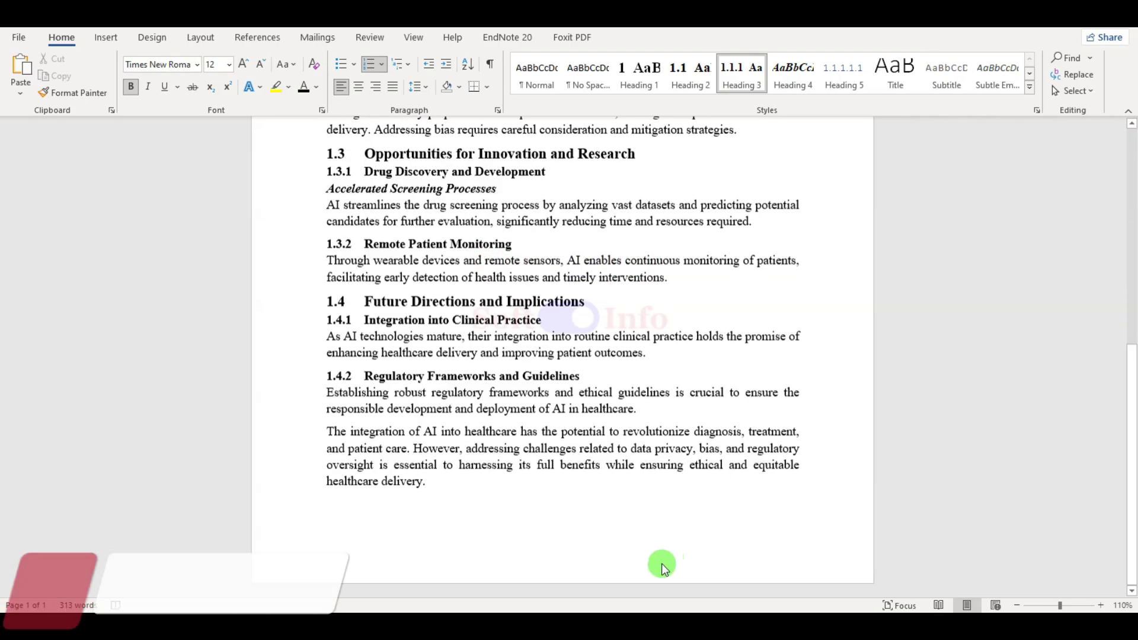
Insert a Blank (Three Columns) footer, remove the left placeholder, and put a plain page number in the middle
double_click(643, 561)
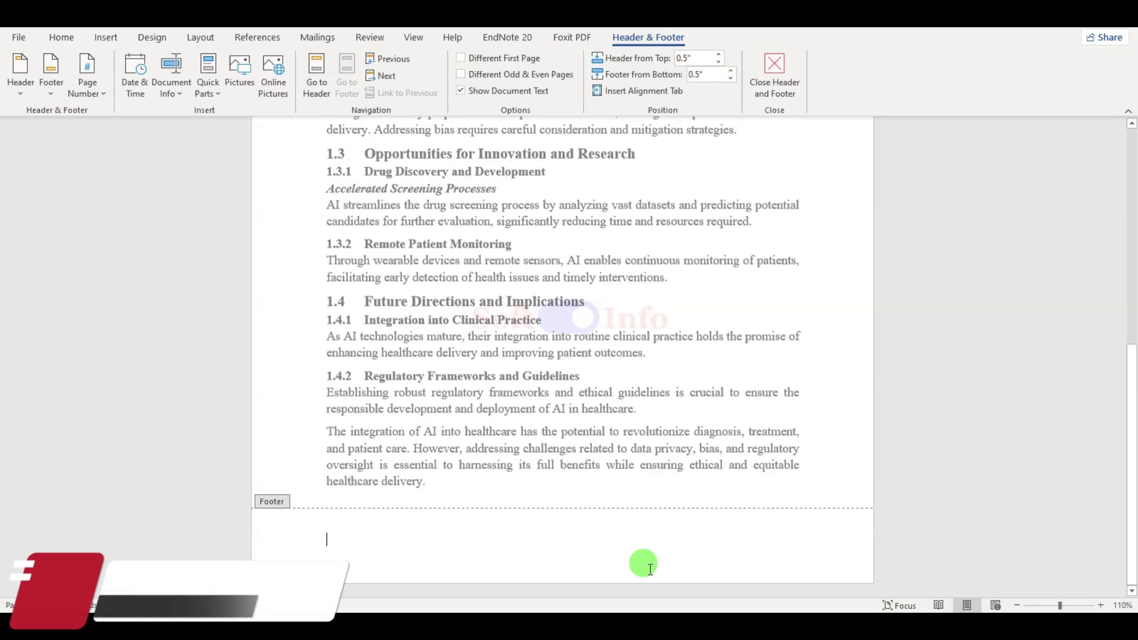
left_click(53, 89)
left_click(172, 243)
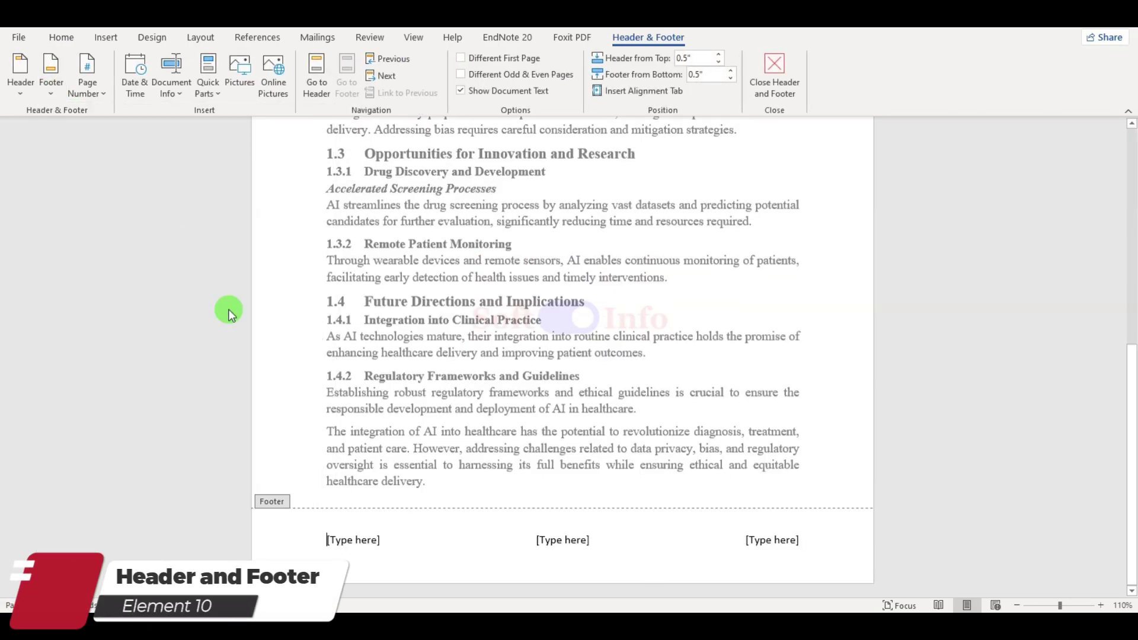
left_click(375, 541)
key("Delete")
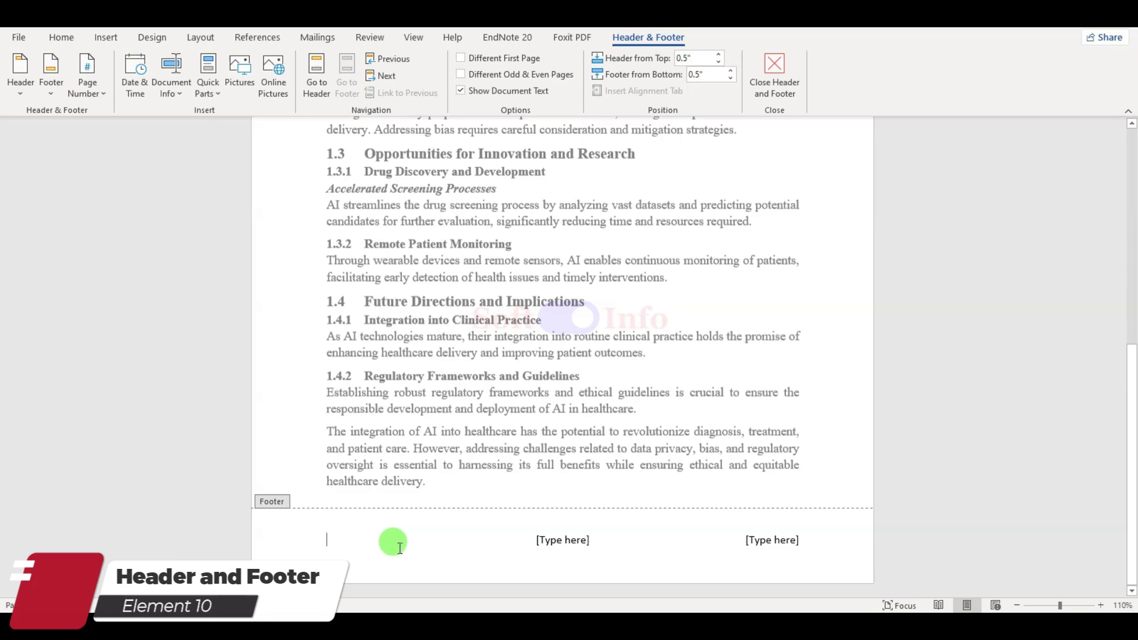
left_click(549, 540)
left_click(89, 95)
mouse_move(127, 171)
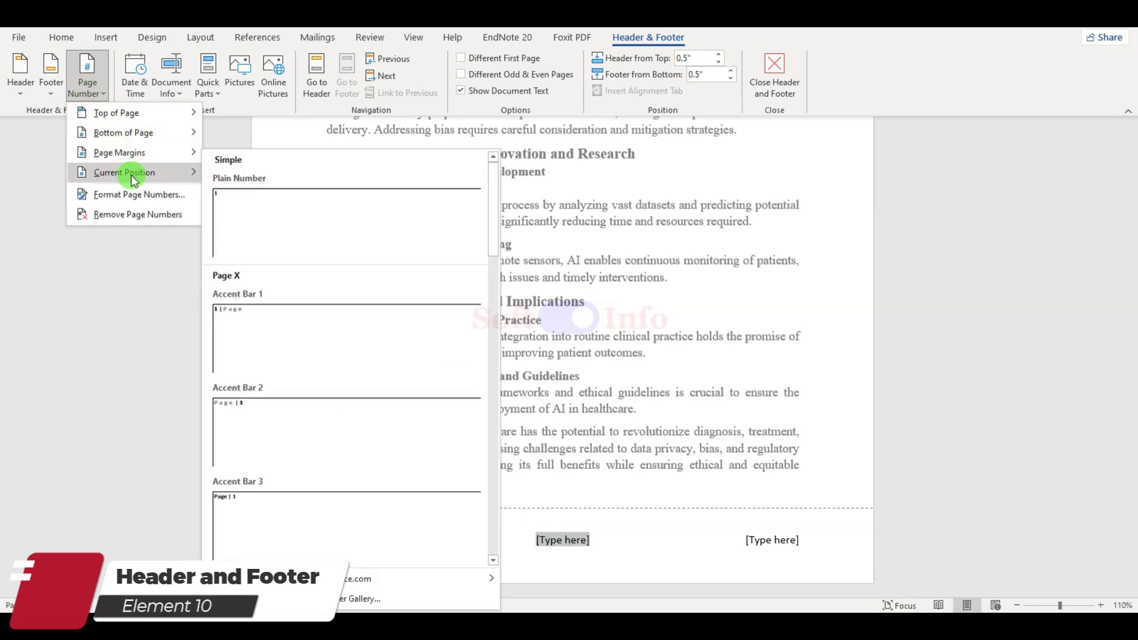
left_click(267, 203)
Type 'It is Soft Info' at the footer's right and set the footer to Times New Roman 12
left_click(783, 548)
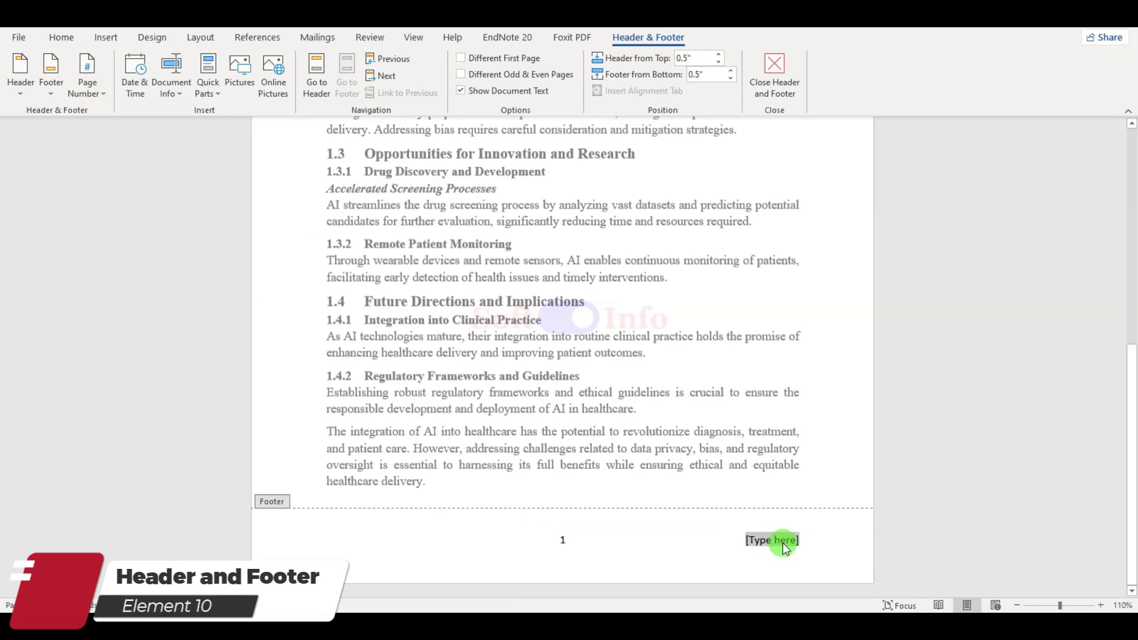
type("It is So")
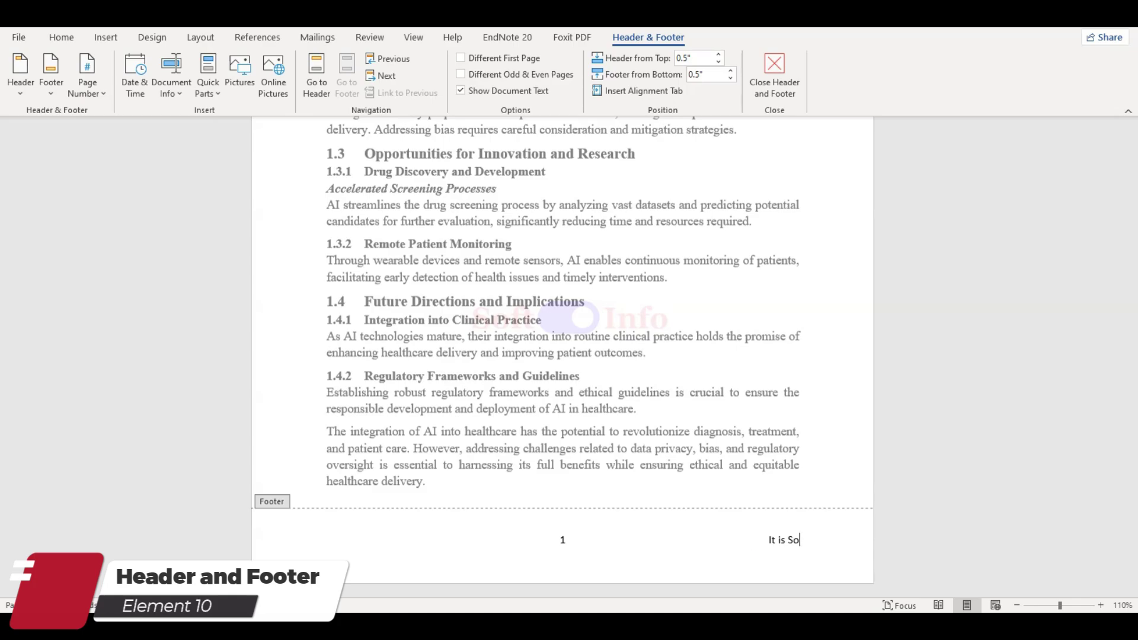
type("ft Info")
triple_click(752, 539)
left_click(61, 37)
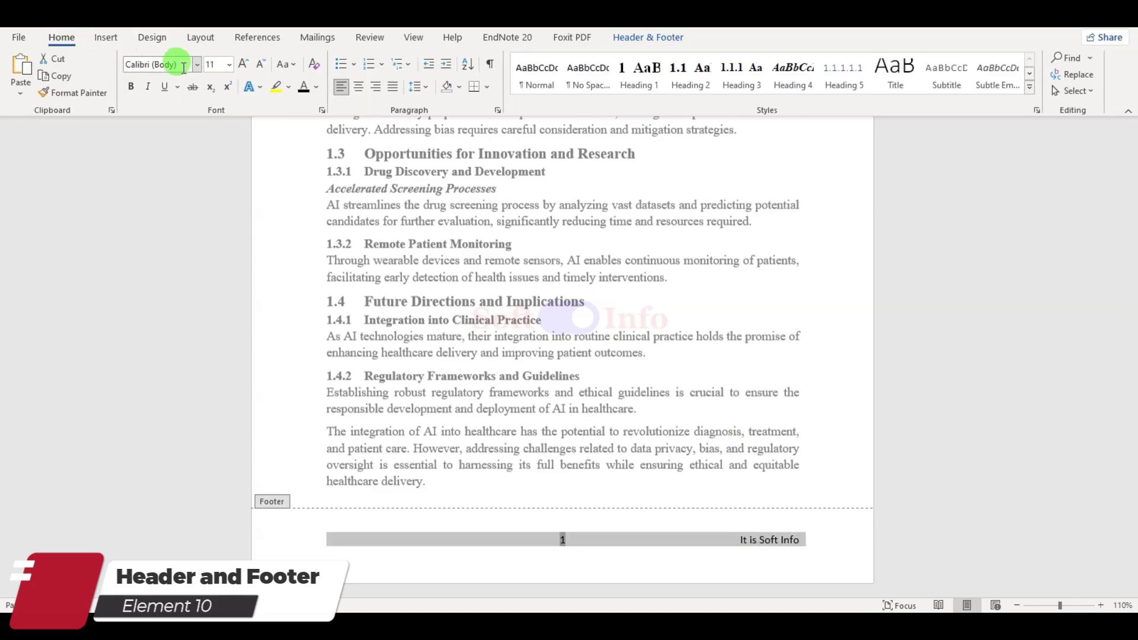
left_click(197, 64)
left_click(189, 165)
left_click(229, 64)
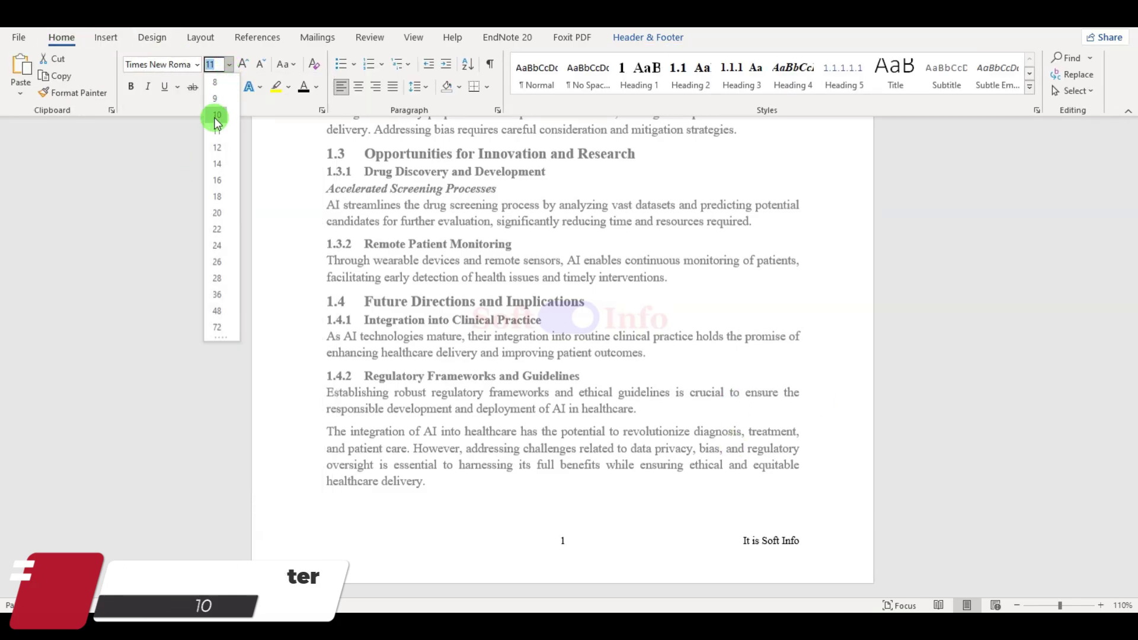
left_click(216, 115)
left_click(229, 64)
left_click(218, 149)
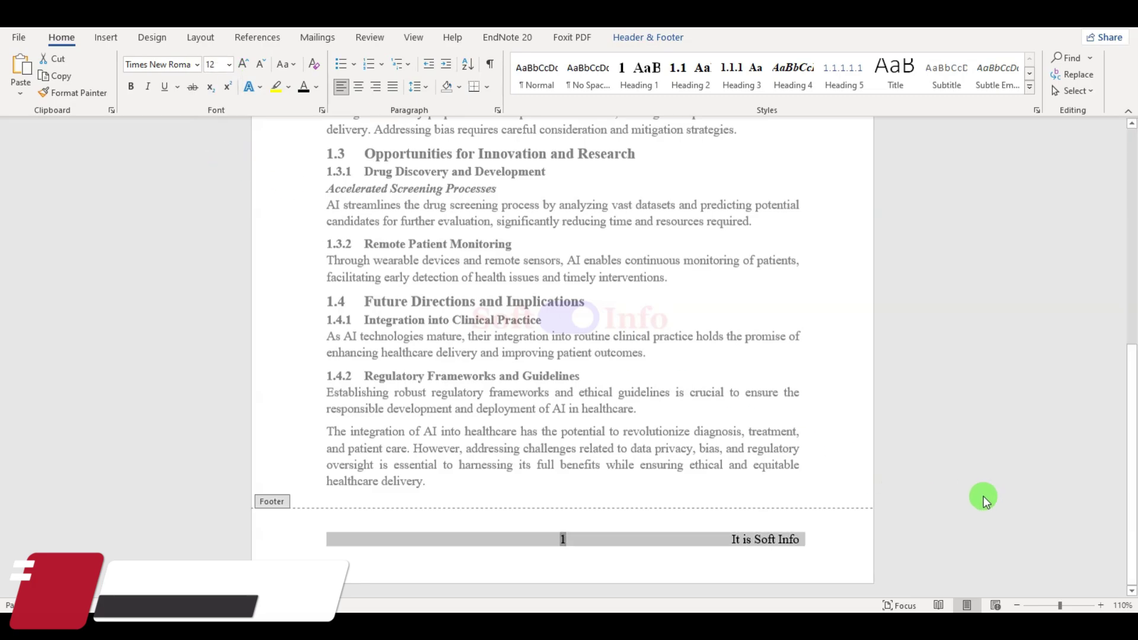
double_click(984, 499)
Set the zoom to Whole page so the entire page and footer fit on screen
left_click(1121, 605)
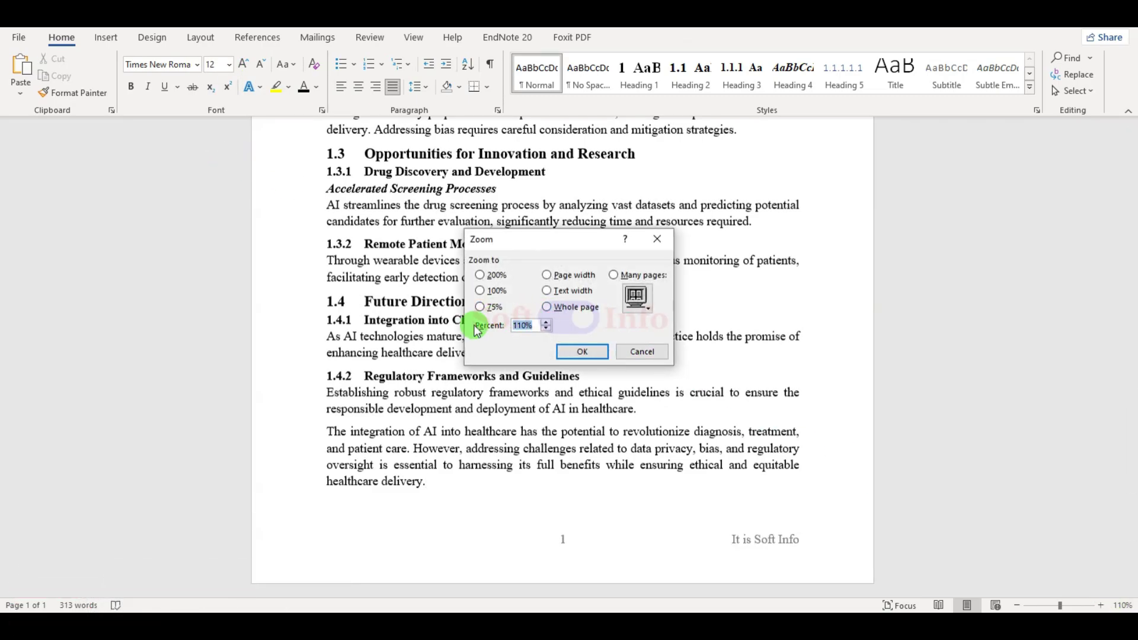
key("Return")
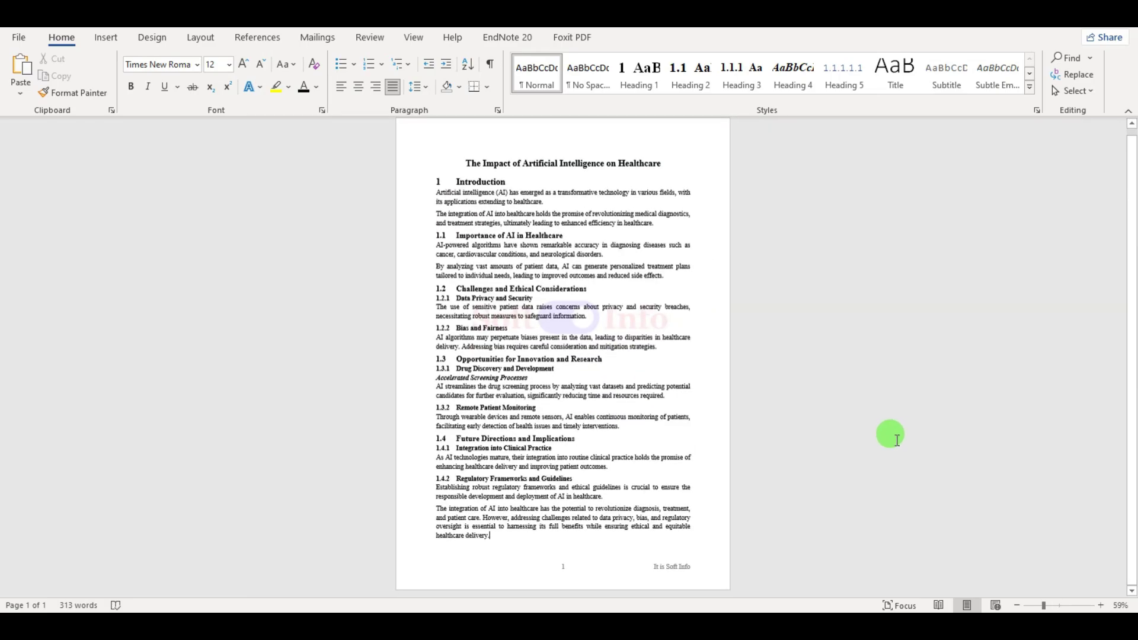